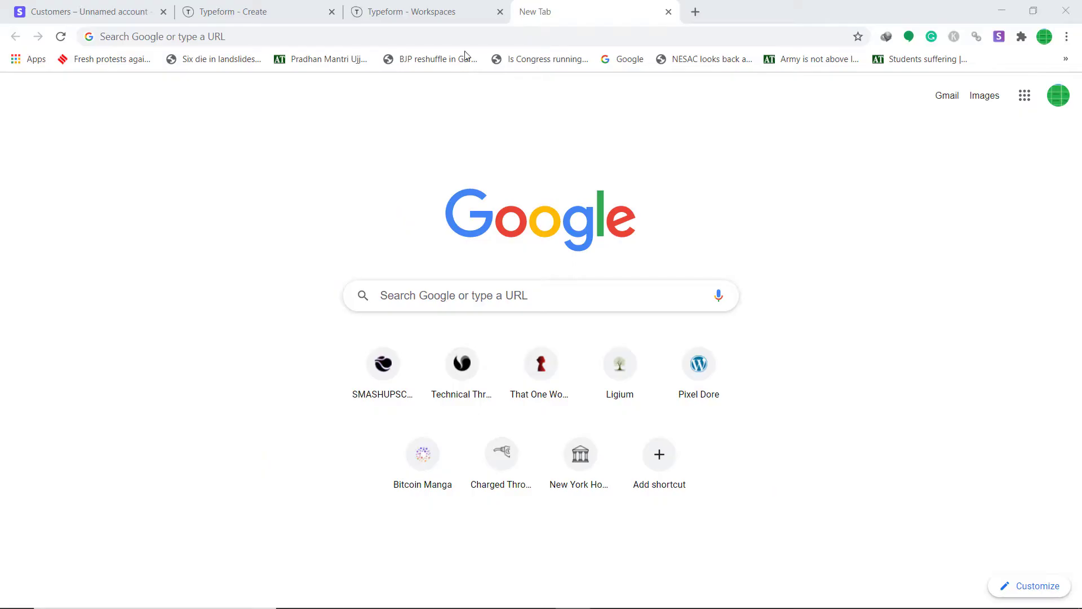
# Load pabbly.com and go to the Pabbly Connect product page.
pyautogui.click(402, 37)
pyautogui.write('p')
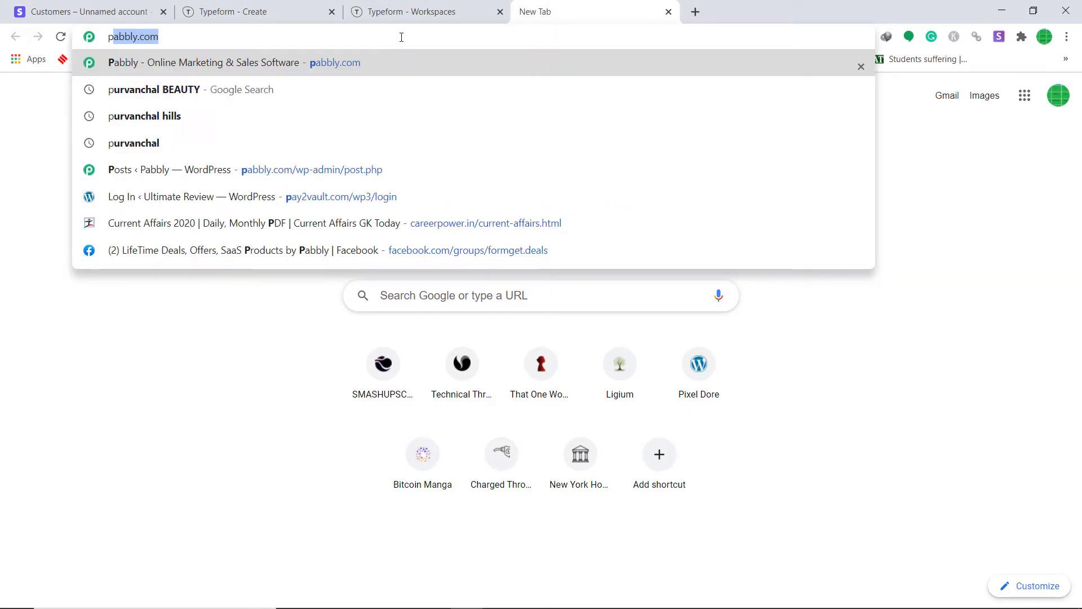
pyautogui.write('abbly.com')
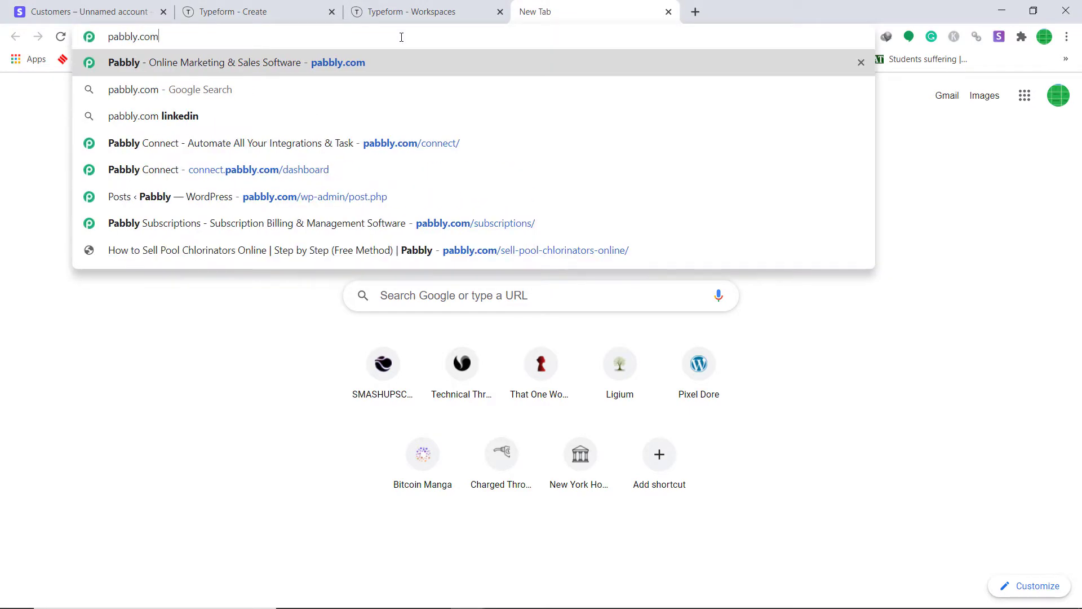
pyautogui.press('Return')
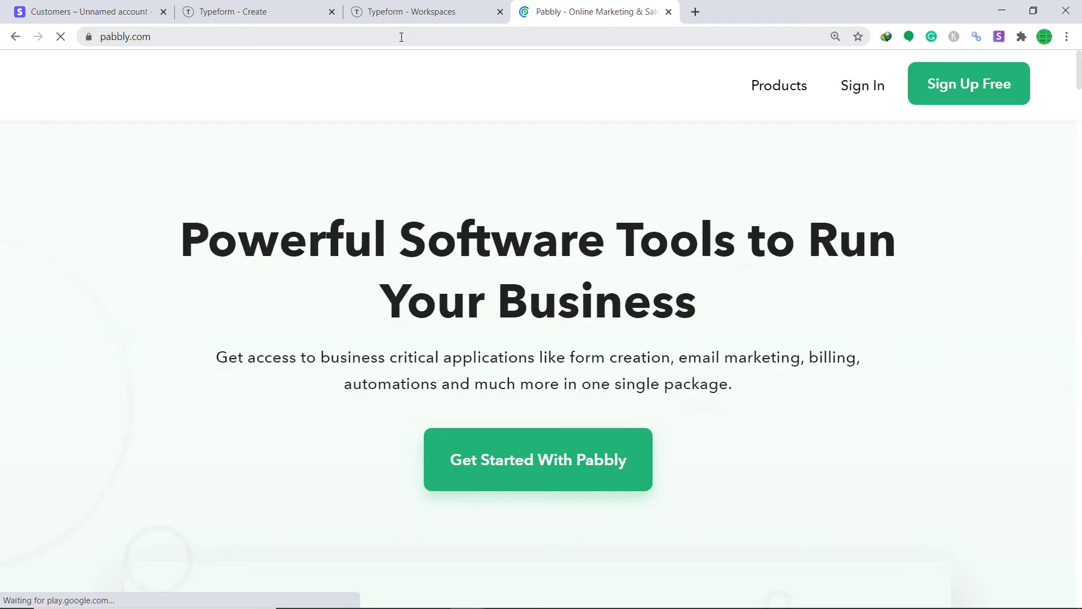
pyautogui.moveTo(777, 90)
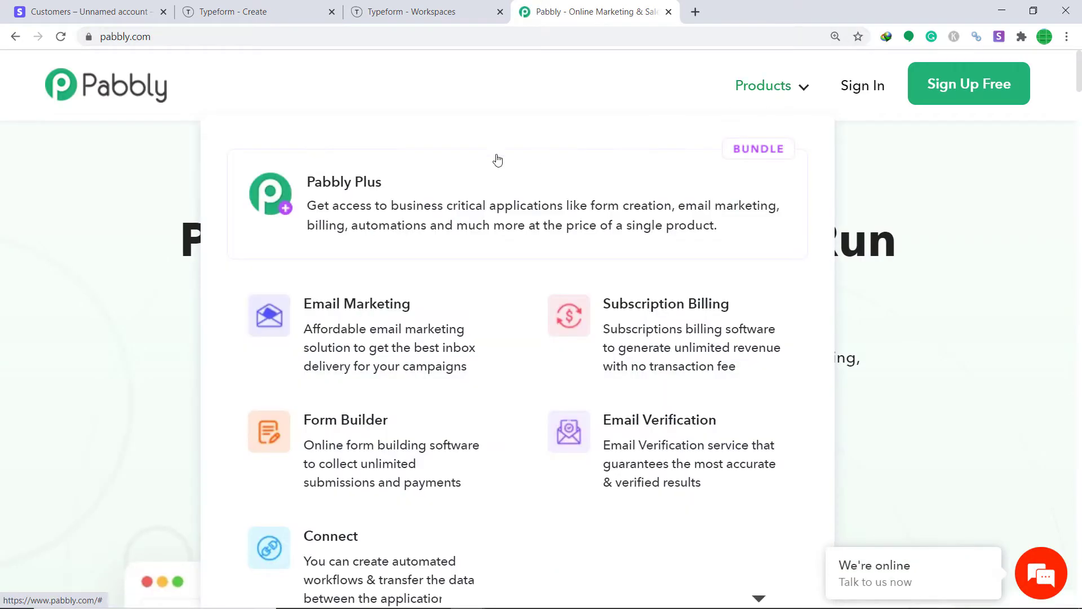
pyautogui.click(375, 552)
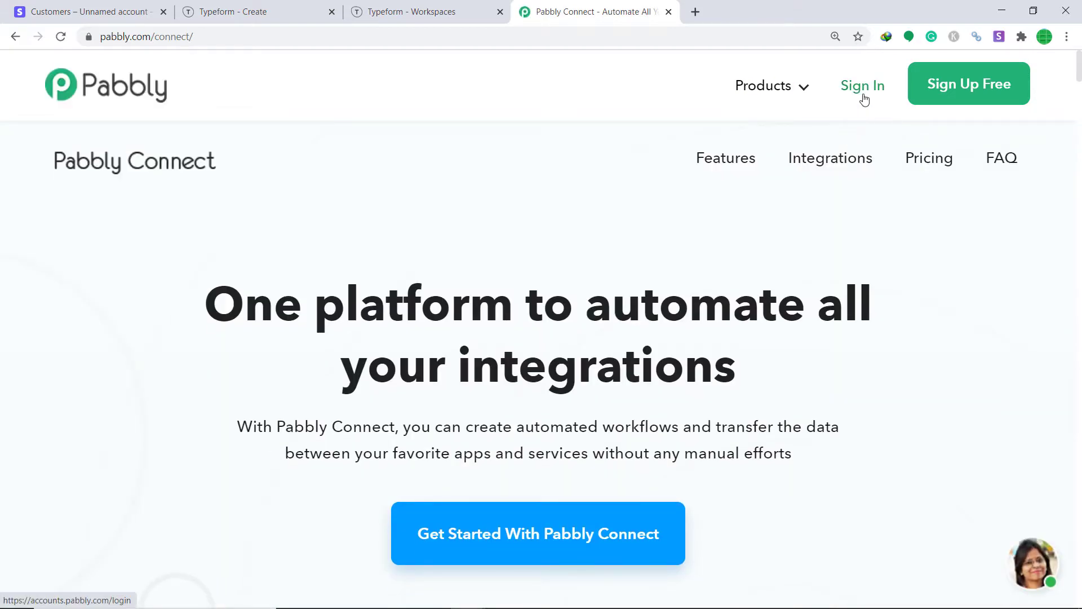
# Sign in and launch Pabbly Connect from the account's apps page.
pyautogui.click(864, 99)
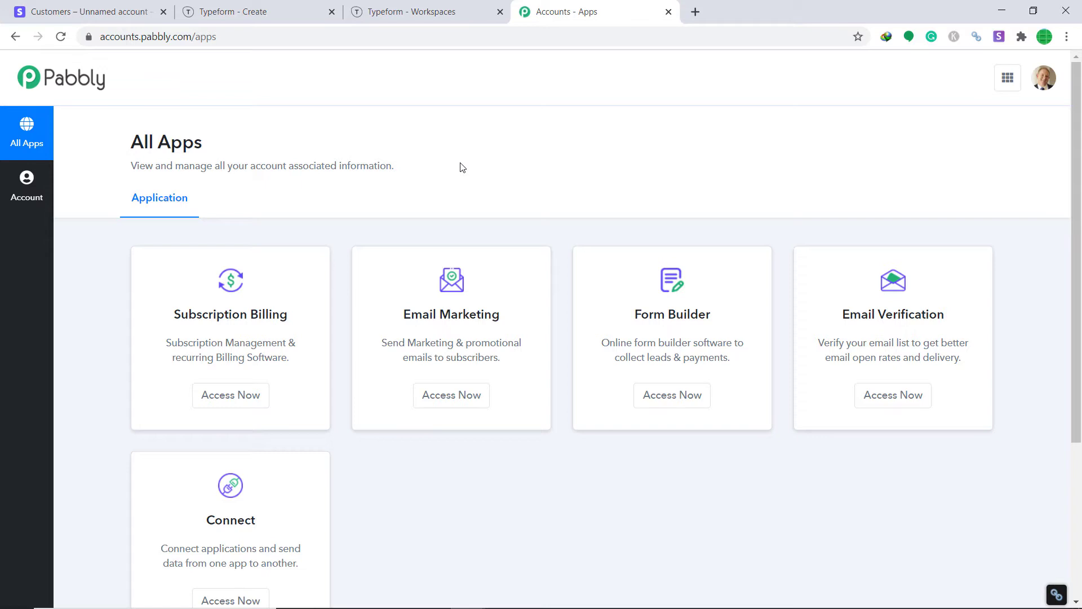
pyautogui.scroll(-3, 490, 251)
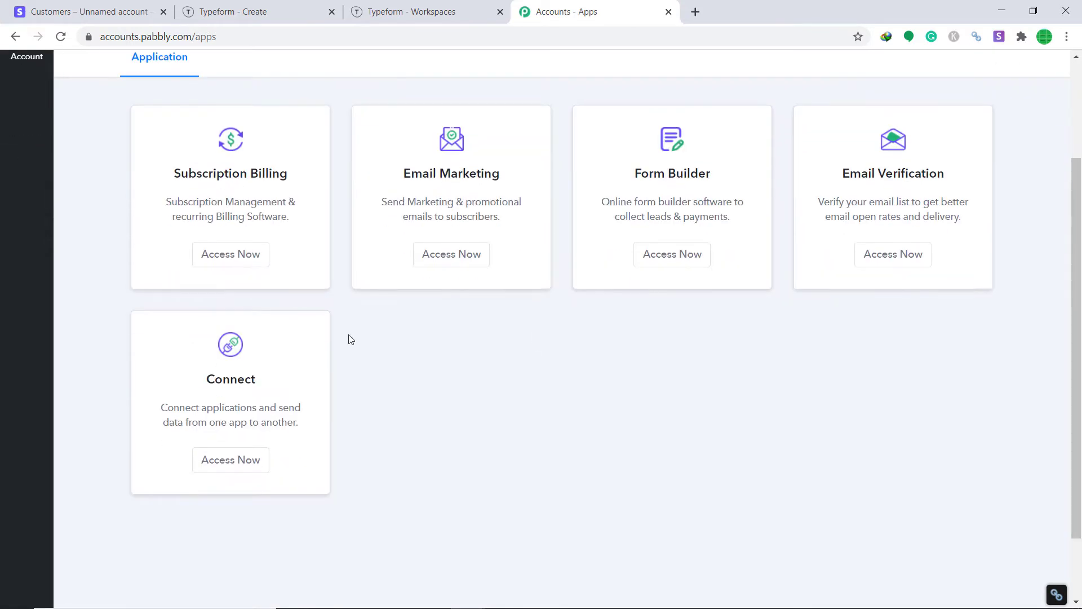
pyautogui.click(235, 468)
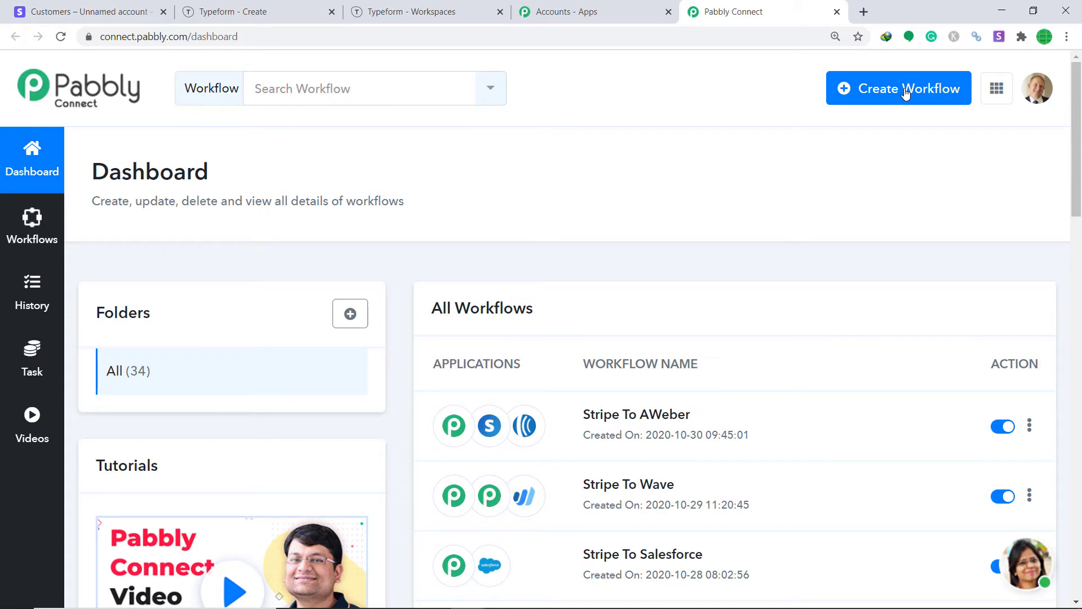
pyautogui.click(904, 93)
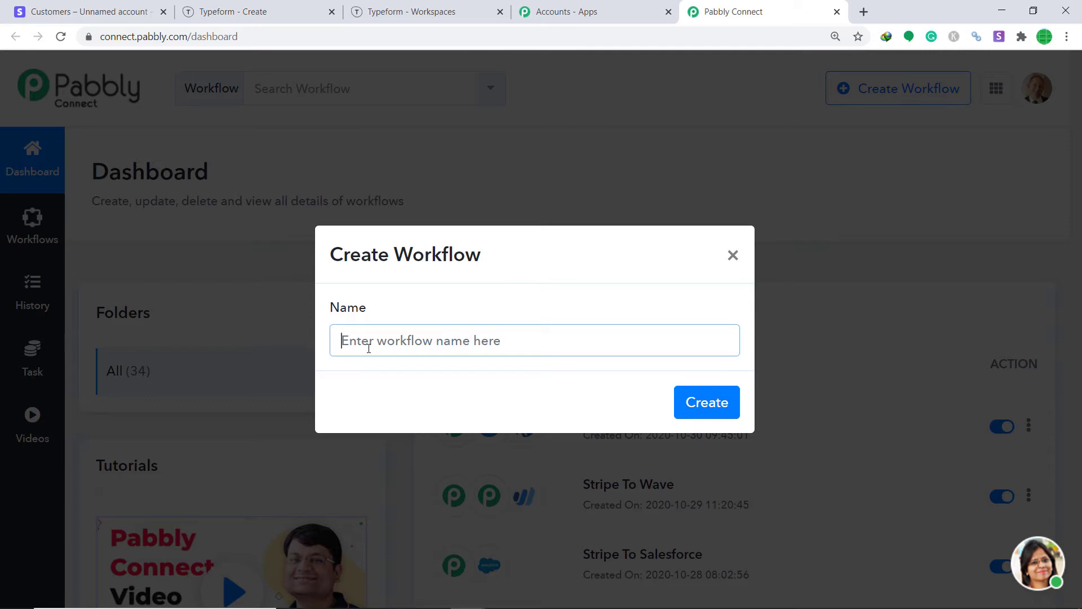
# Create a new workflow named 'Typeform To Stripe'.
pyautogui.write('Typeform To')
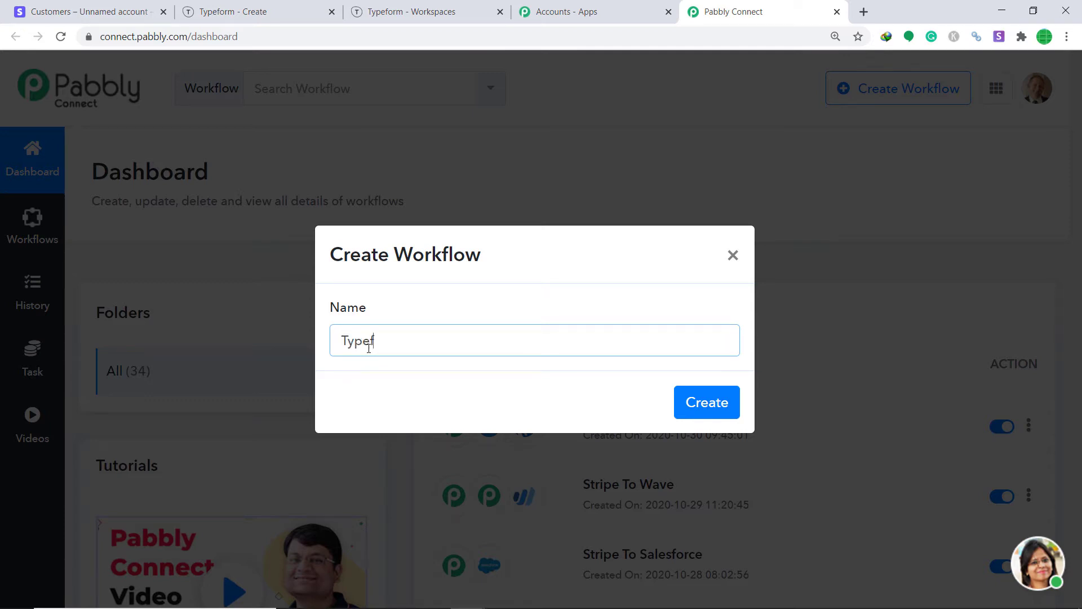
pyautogui.write(' Stripe')
pyautogui.click(717, 403)
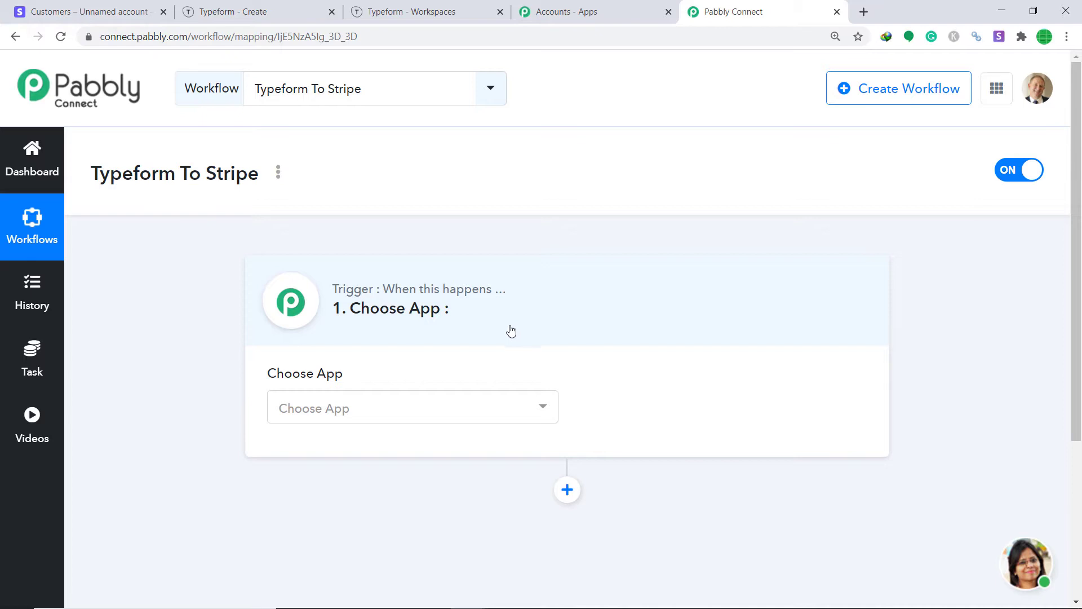
# Set the trigger app to TypeForm with the New Entry method.
pyautogui.click(448, 412)
pyautogui.write('ty')
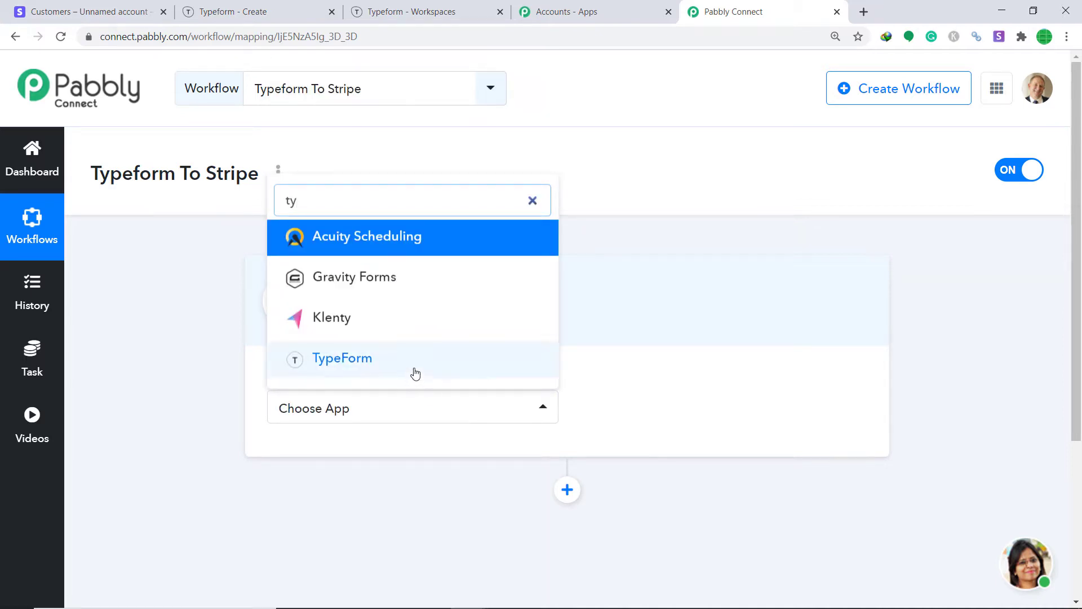
pyautogui.click(414, 371)
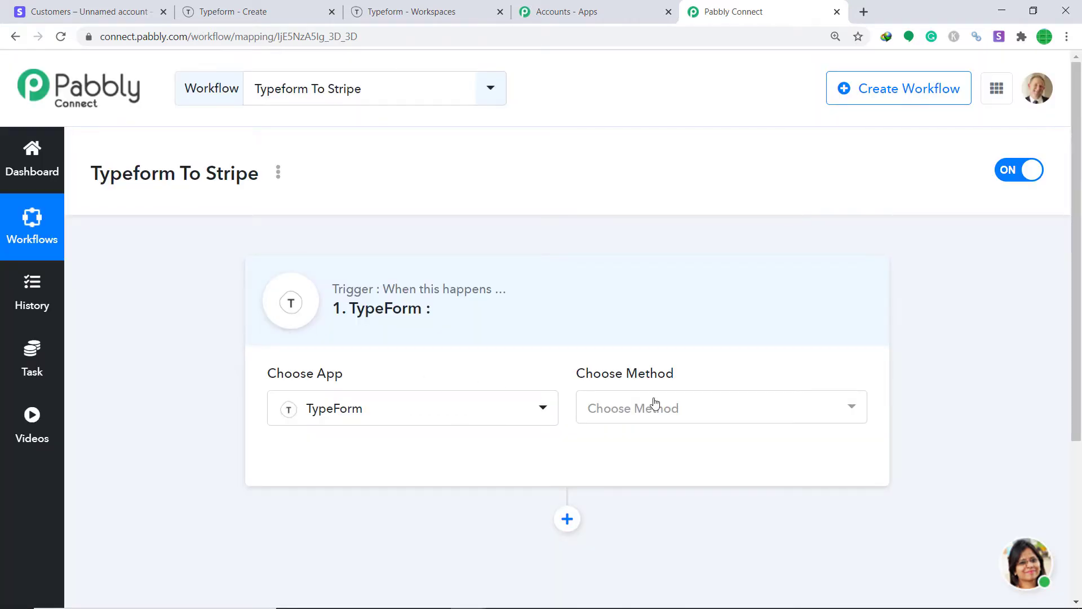
pyautogui.click(654, 402)
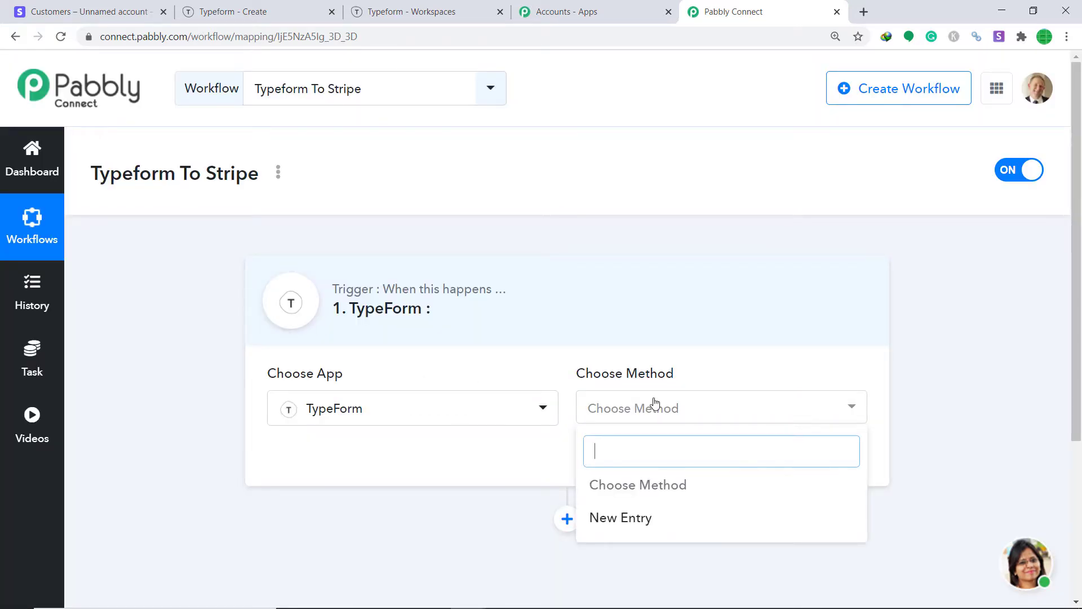
pyautogui.click(632, 516)
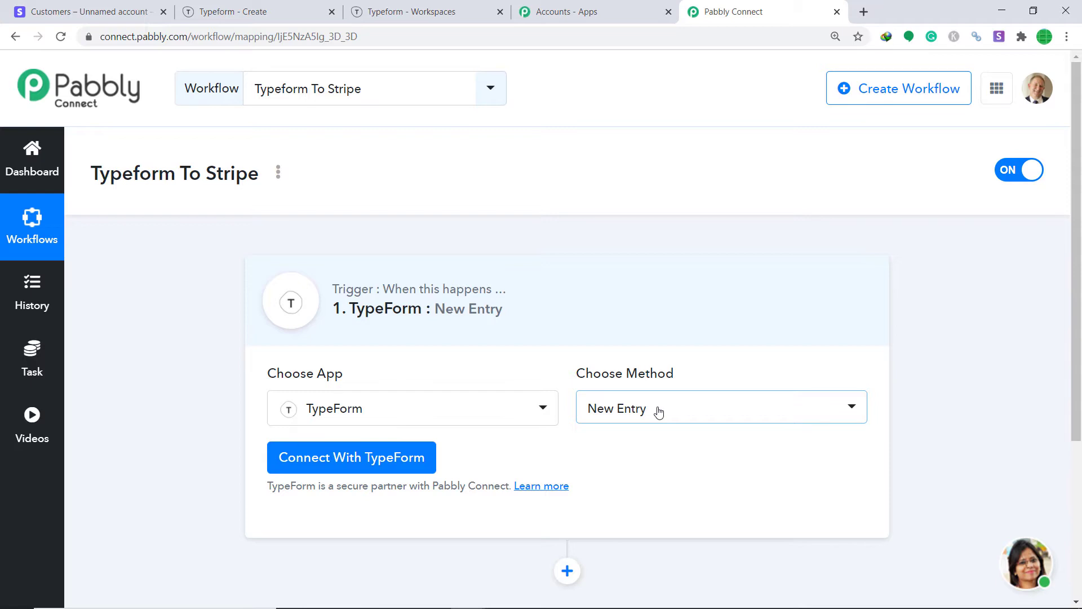
pyautogui.click(407, 465)
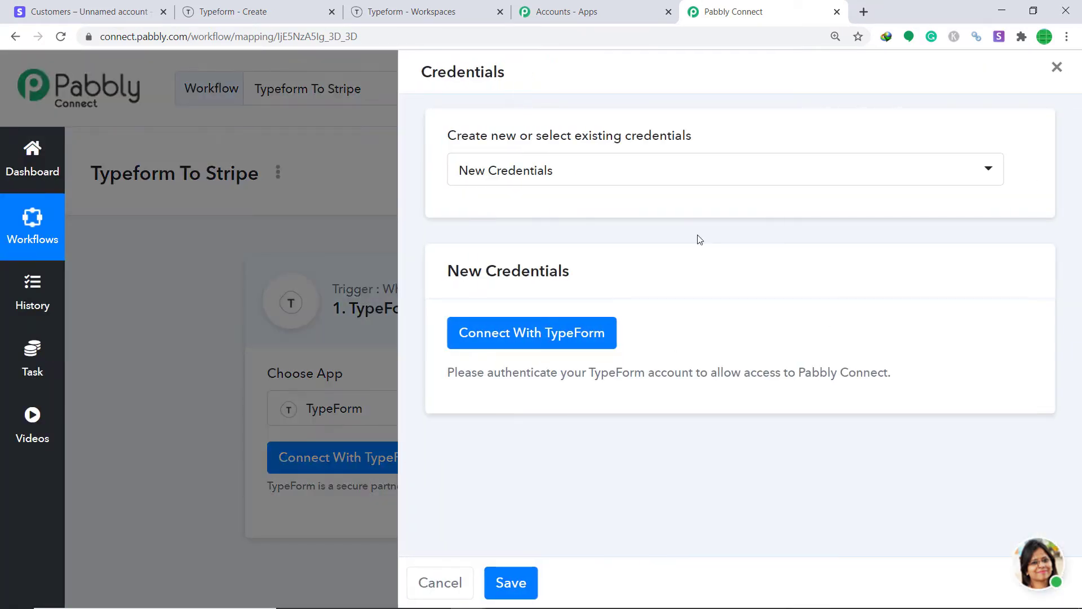
# Authorize Pabbly Connect to access the TypeForm account.
pyautogui.click(529, 341)
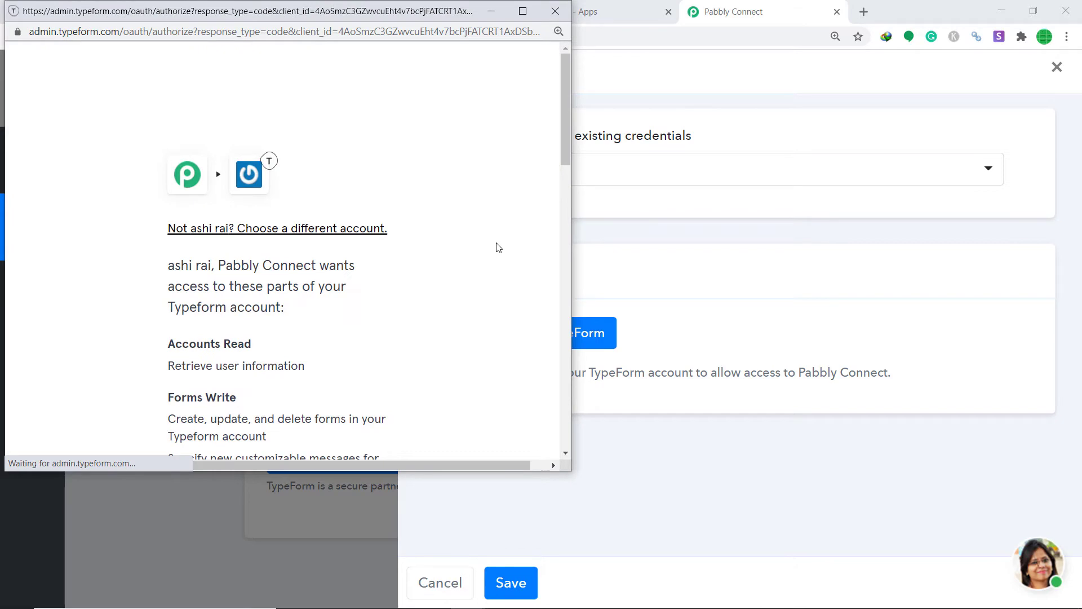
pyautogui.scroll(-5, 496, 248)
pyautogui.scroll(-10, 496, 247)
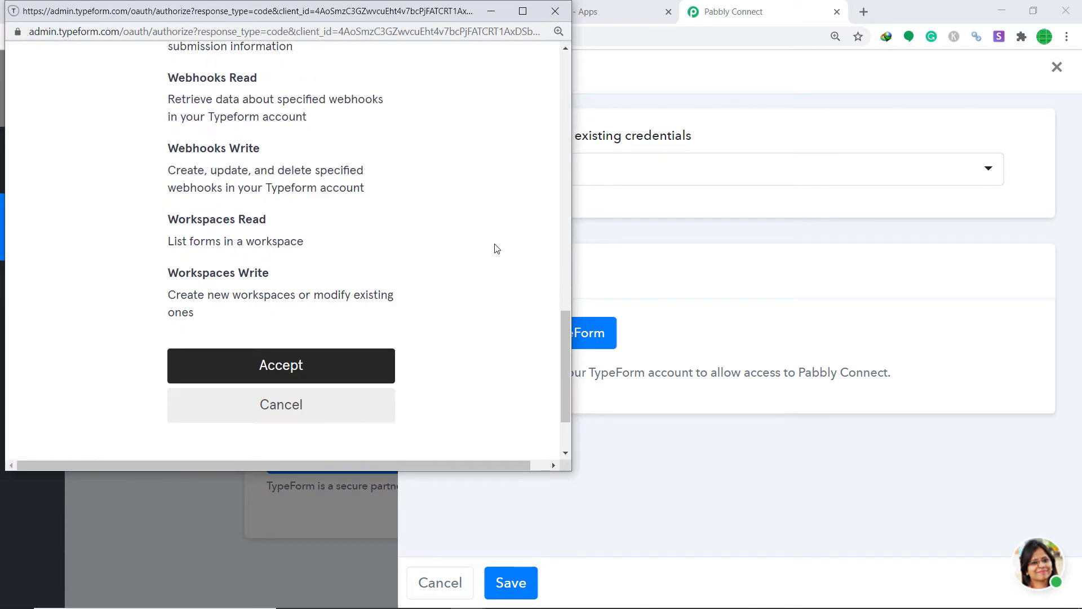
pyautogui.click(333, 273)
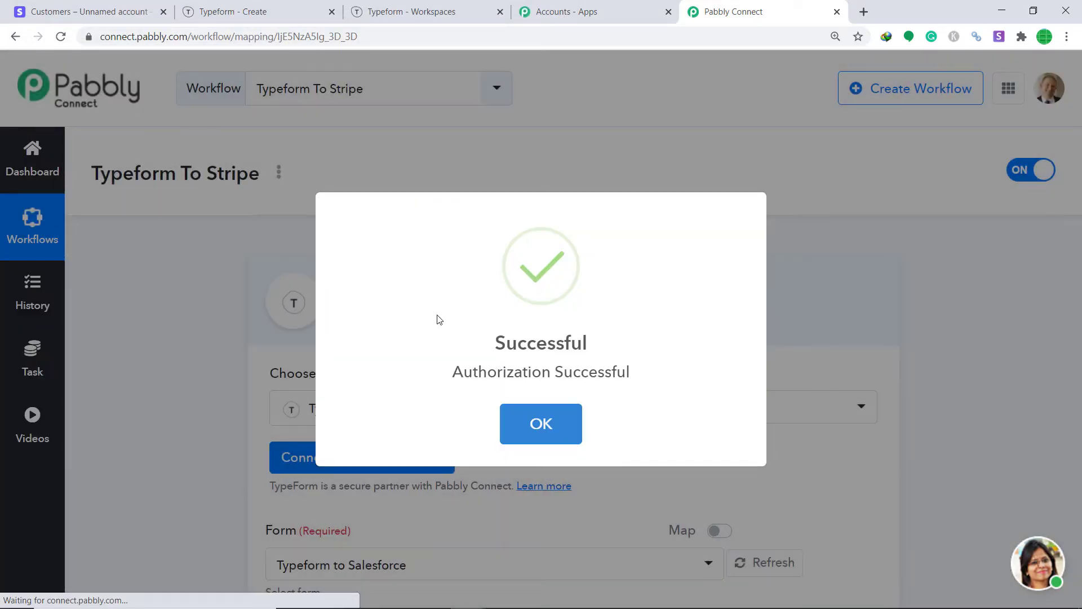
pyautogui.click(539, 422)
# Open the Form list, then view the forms in the Typeform workspace.
pyautogui.scroll(-4, 911, 335)
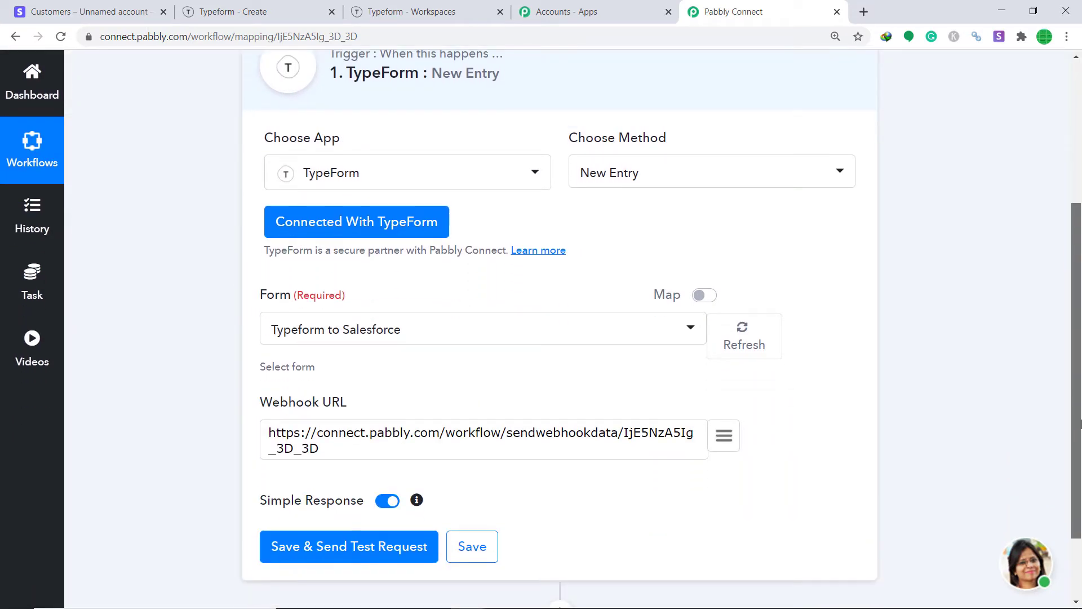
pyautogui.click(338, 330)
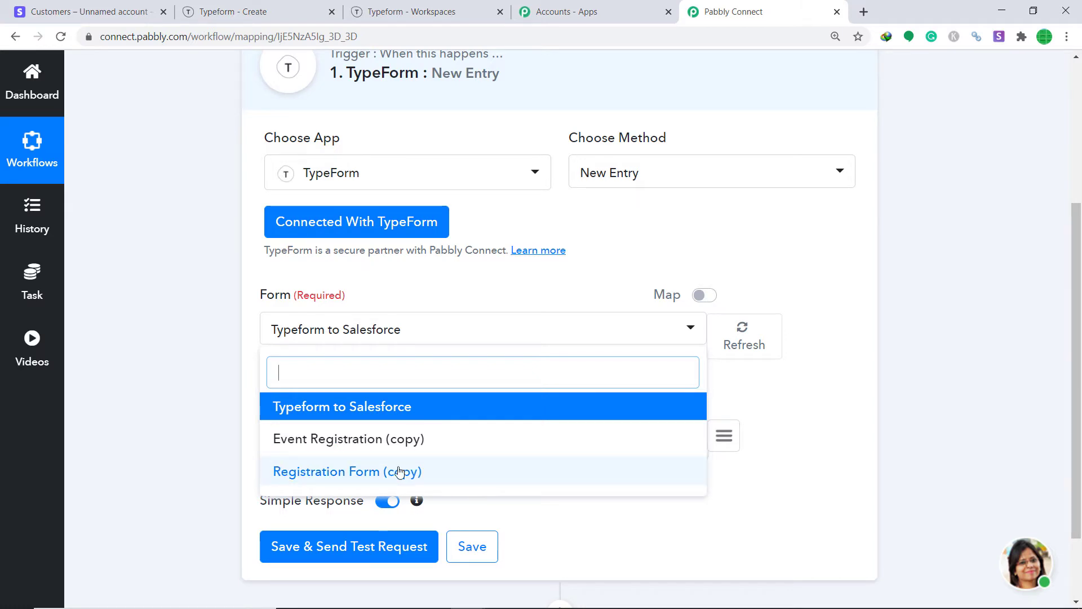
pyautogui.click(417, 11)
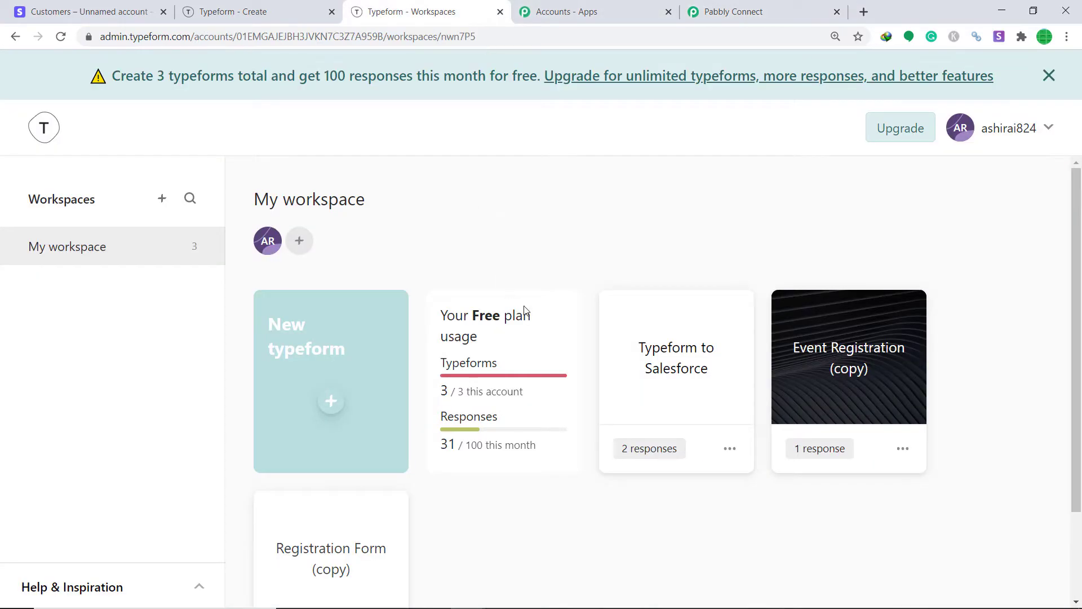
pyautogui.scroll(-2, 722, 229)
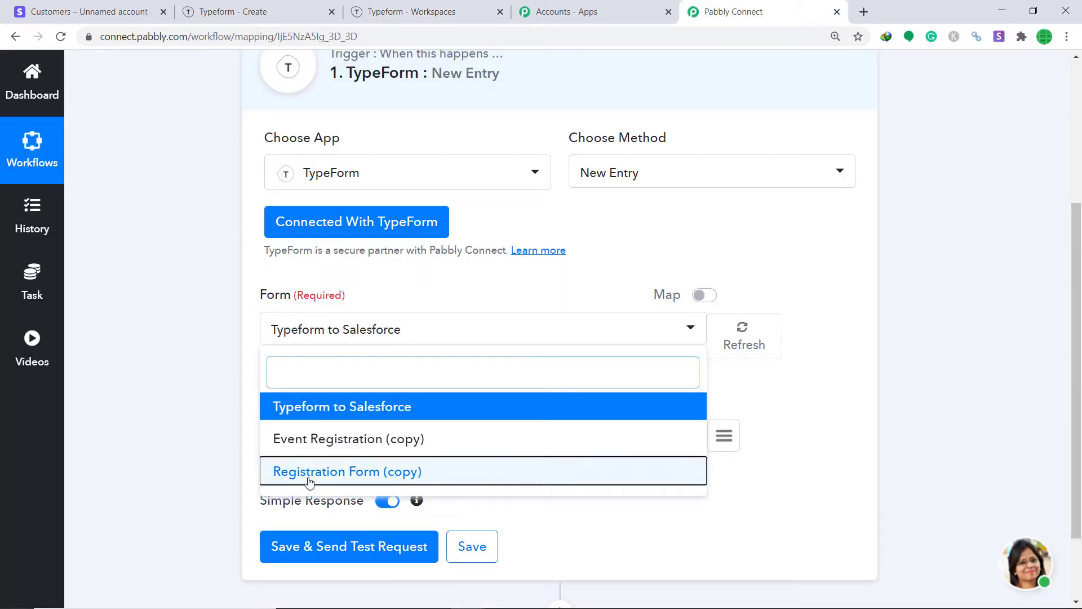
# Choose 'Registration Form (copy)' as the trigger form and save the trigger.
pyautogui.click(309, 472)
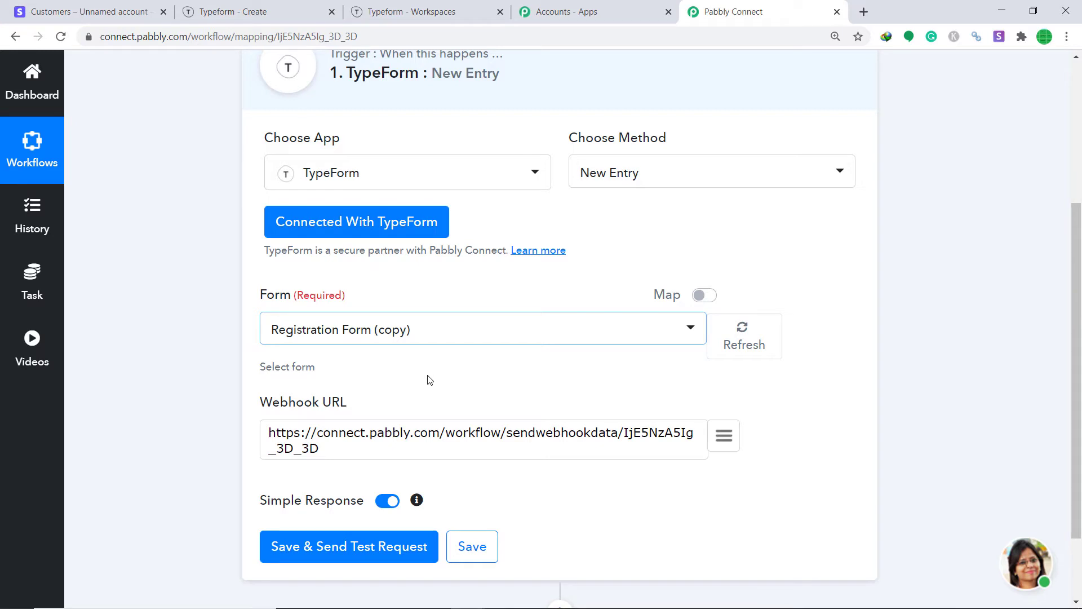
pyautogui.click(336, 550)
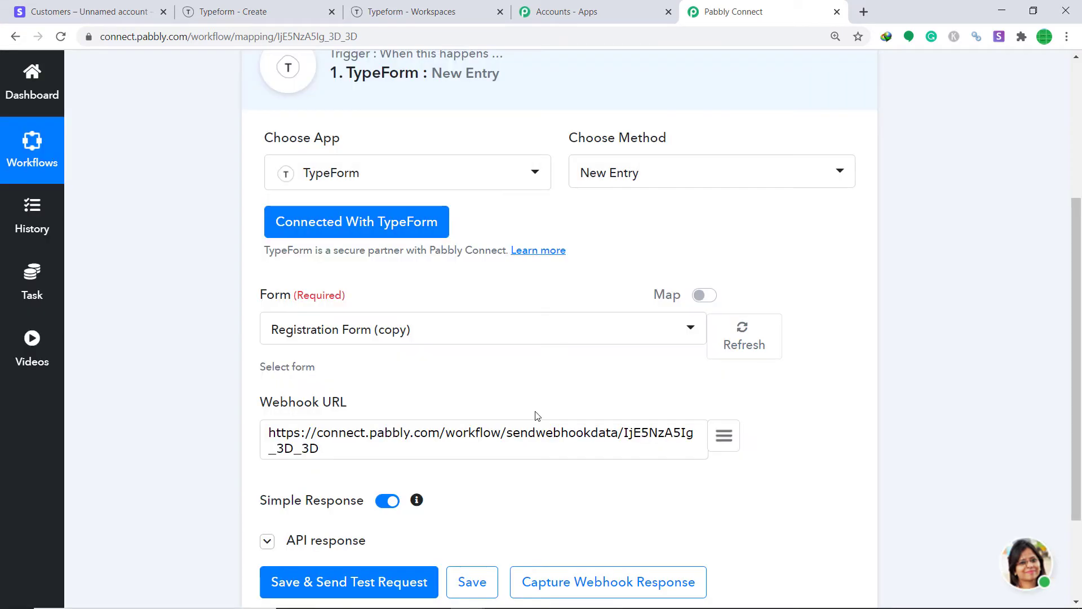
# Start capturing the webhook response for Registration Form (copy).
pyautogui.scroll(-6, 1077, 468)
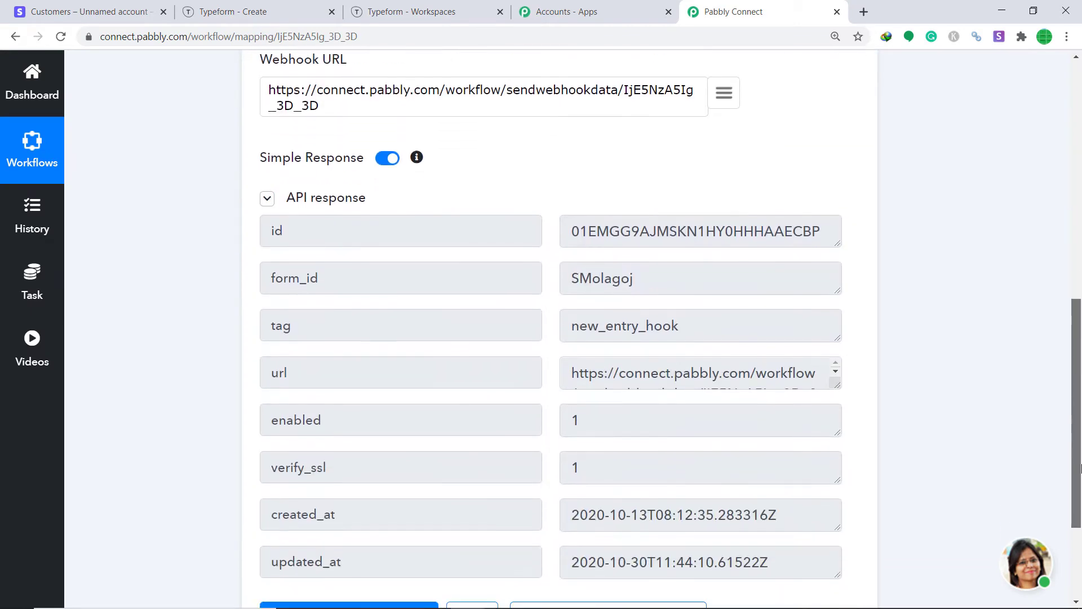
pyautogui.moveTo(1080, 468); pyautogui.dragTo(1080, 467)
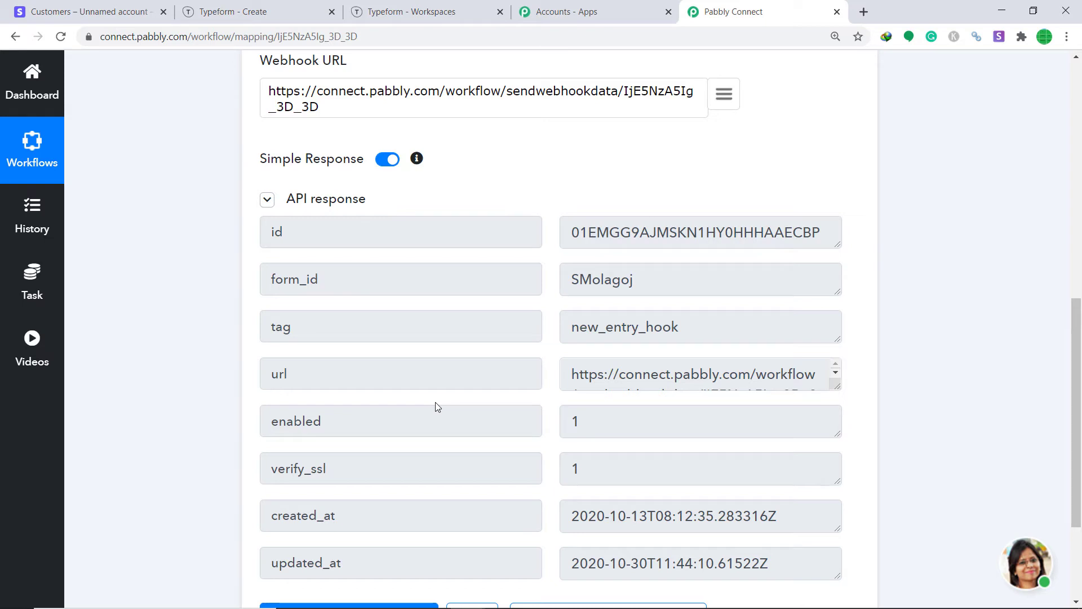
pyautogui.scroll(-3, 1027, 293)
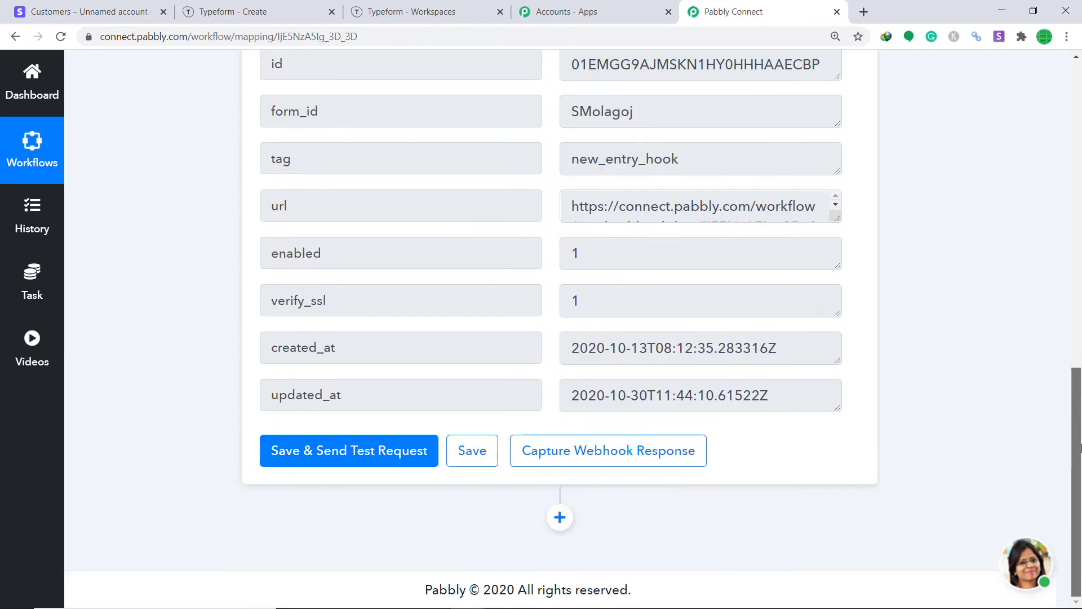
pyautogui.click(607, 447)
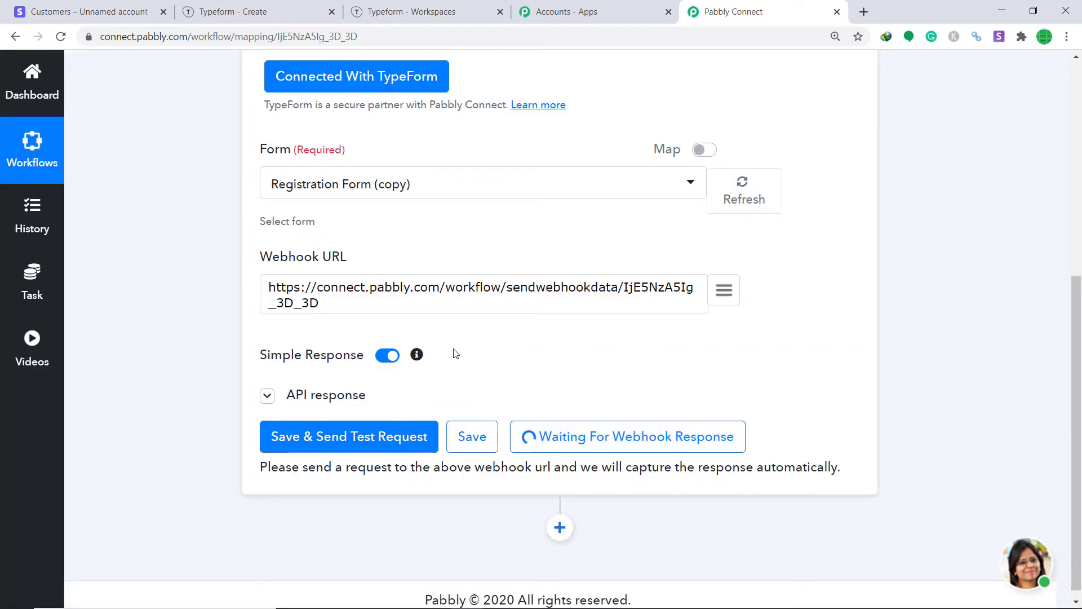
pyautogui.click(251, 11)
# Open the published form and answer the first and last name questions with test names.
pyautogui.click(603, 73)
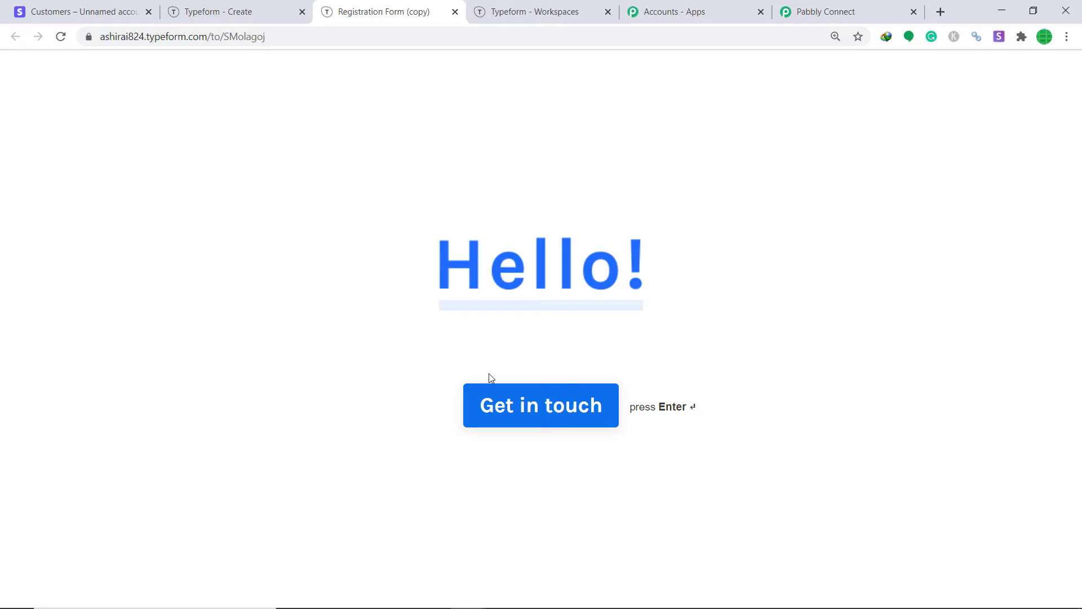
pyautogui.click(527, 400)
pyautogui.write('dg')
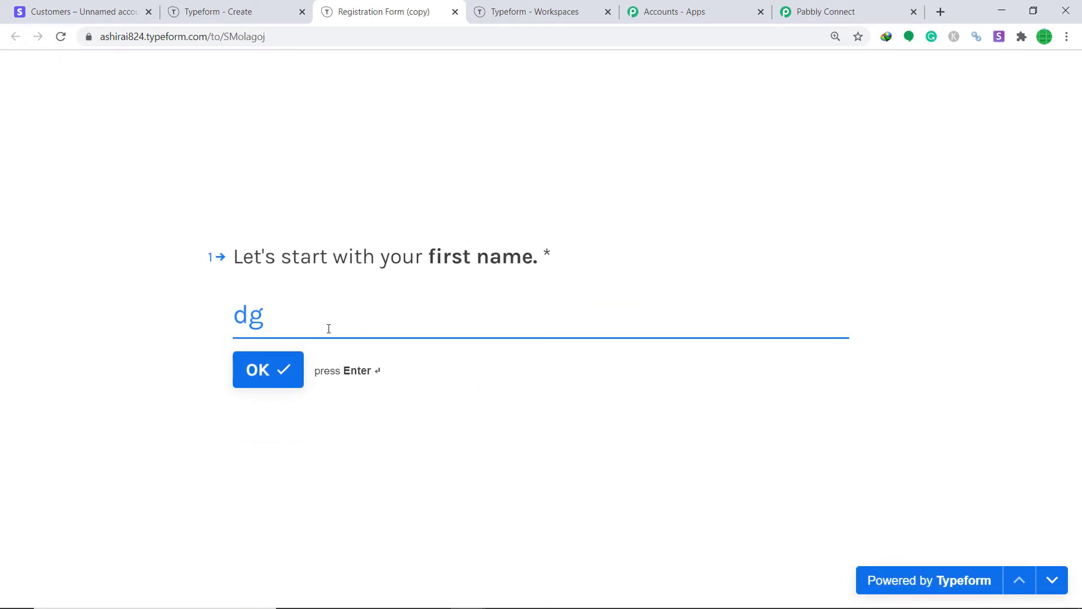
pyautogui.press('BackSpace')
pyautogui.press('BackSpace')
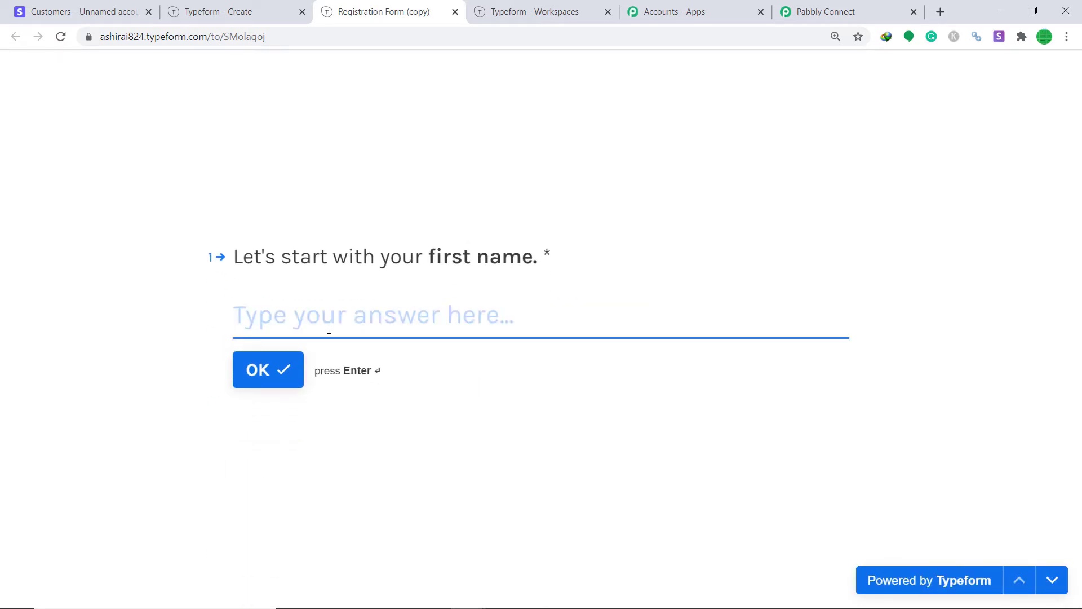
pyautogui.write('Arnie')
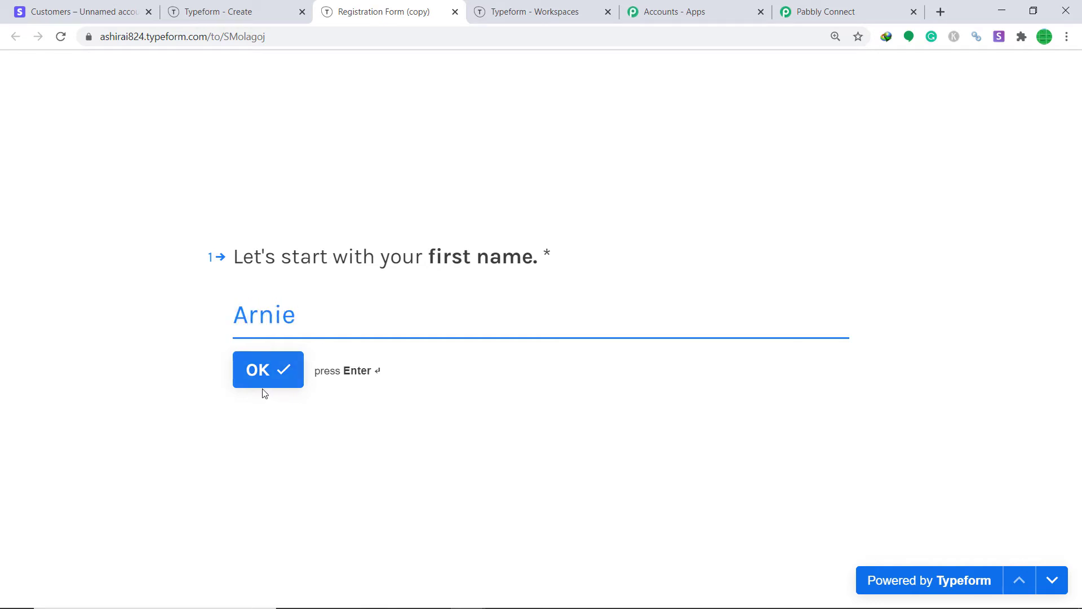
pyautogui.click(278, 370)
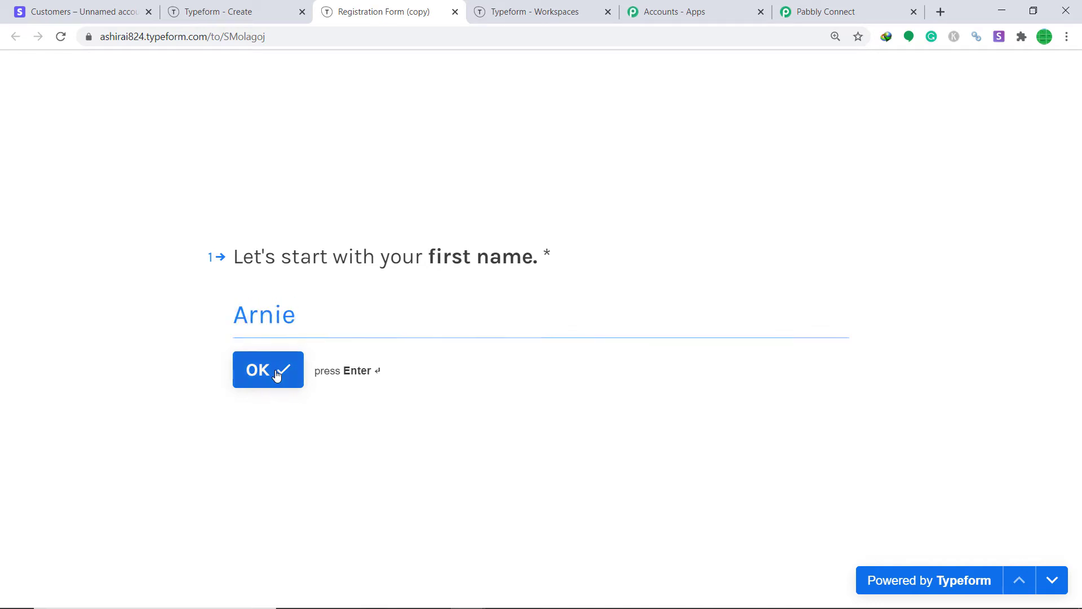
pyautogui.write('ggsg')
pyautogui.moveTo(302, 326); pyautogui.dragTo(185, 328)
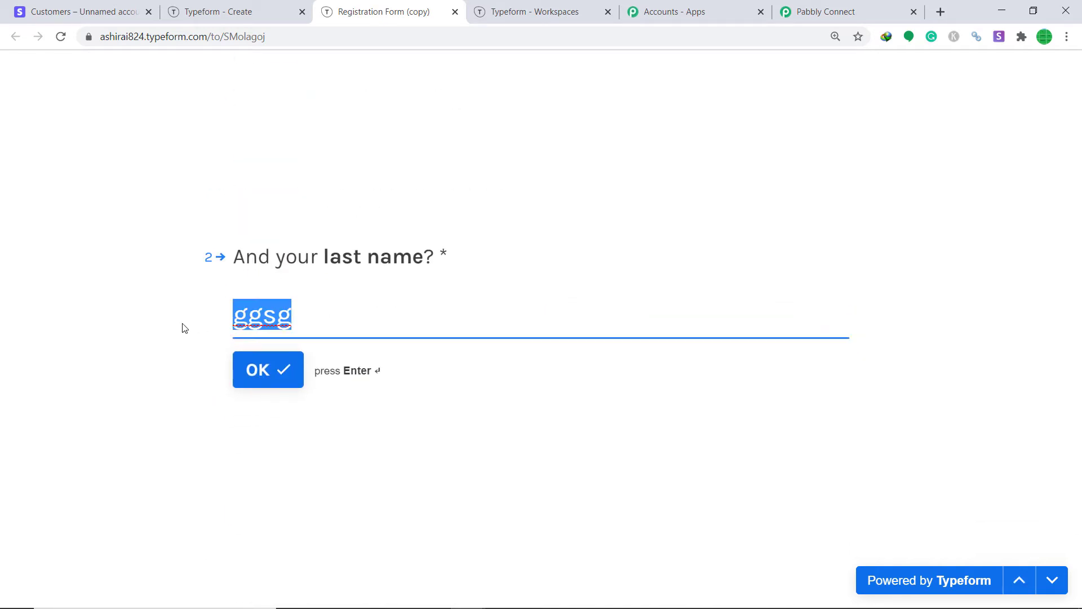
pyautogui.press('BackSpace')
pyautogui.write('Ar')
pyautogui.press('BackSpace')
pyautogui.press('BackSpace')
pyautogui.write('Roshi')
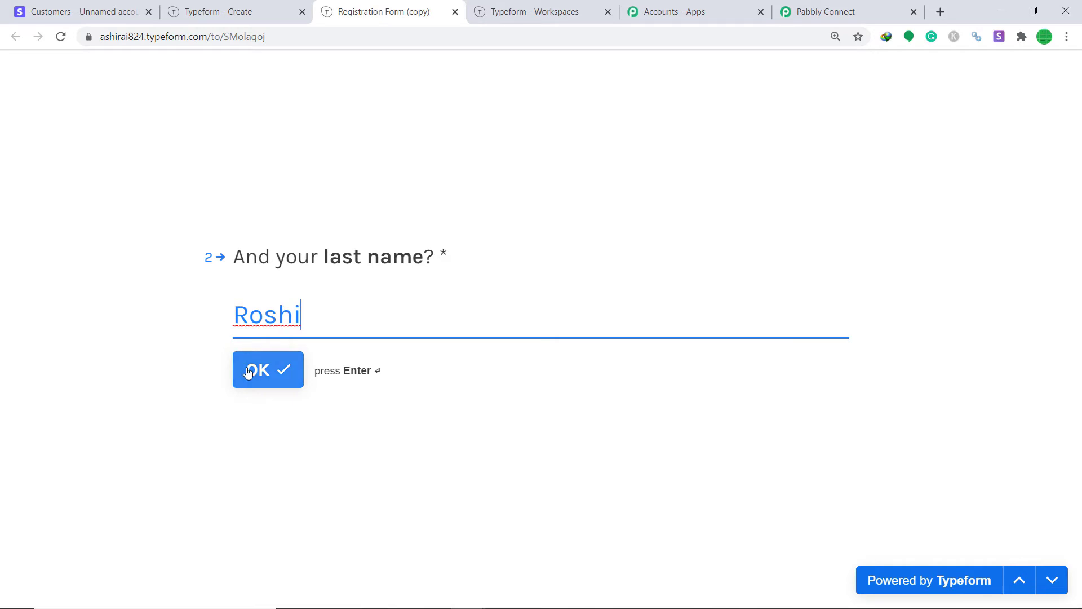
pyautogui.click(254, 370)
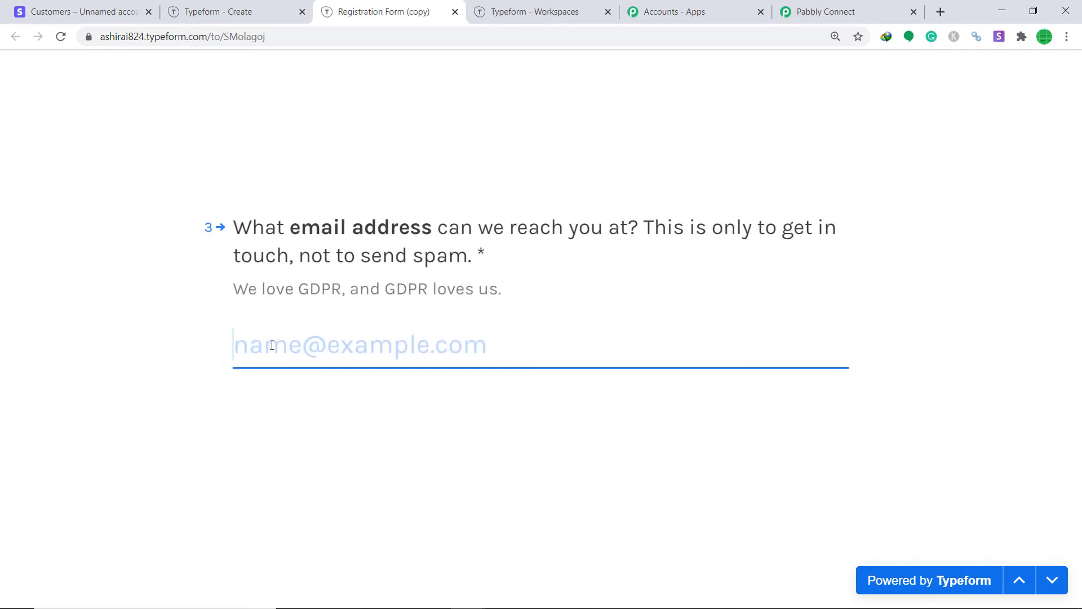
# Enter a test email address, choose Angola as country and submit the form.
pyautogui.click(270, 392)
pyautogui.click(357, 327)
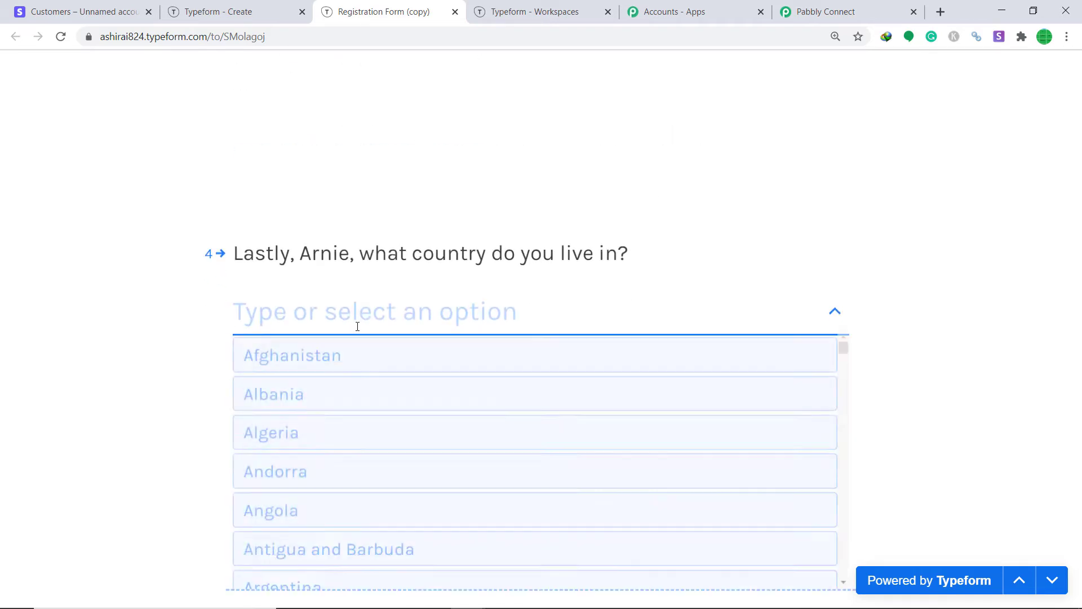
pyautogui.scroll(-1, 321, 443)
pyautogui.click(311, 444)
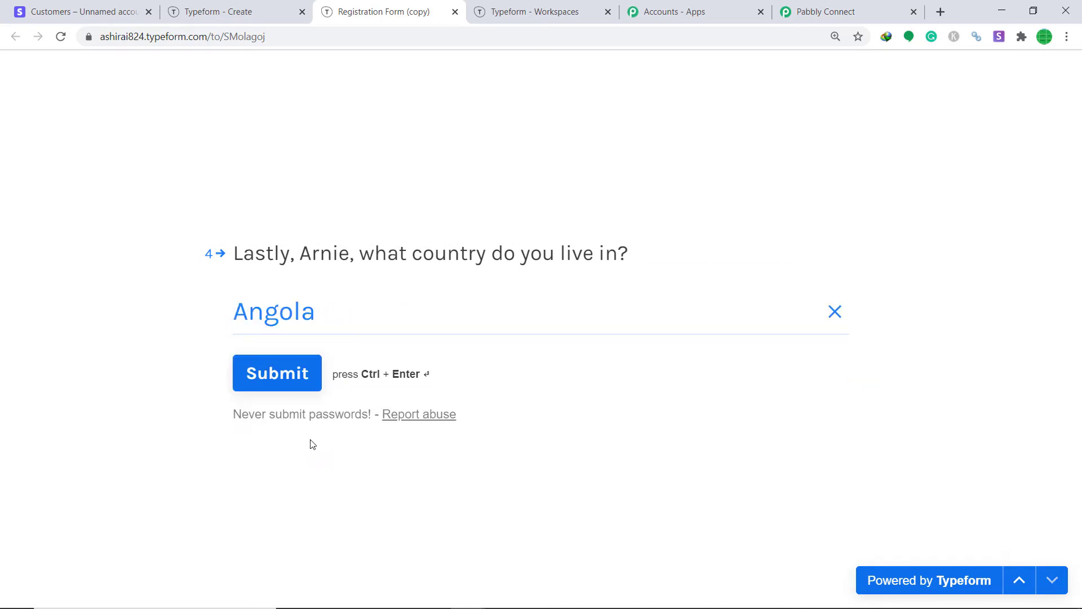
pyautogui.click(285, 376)
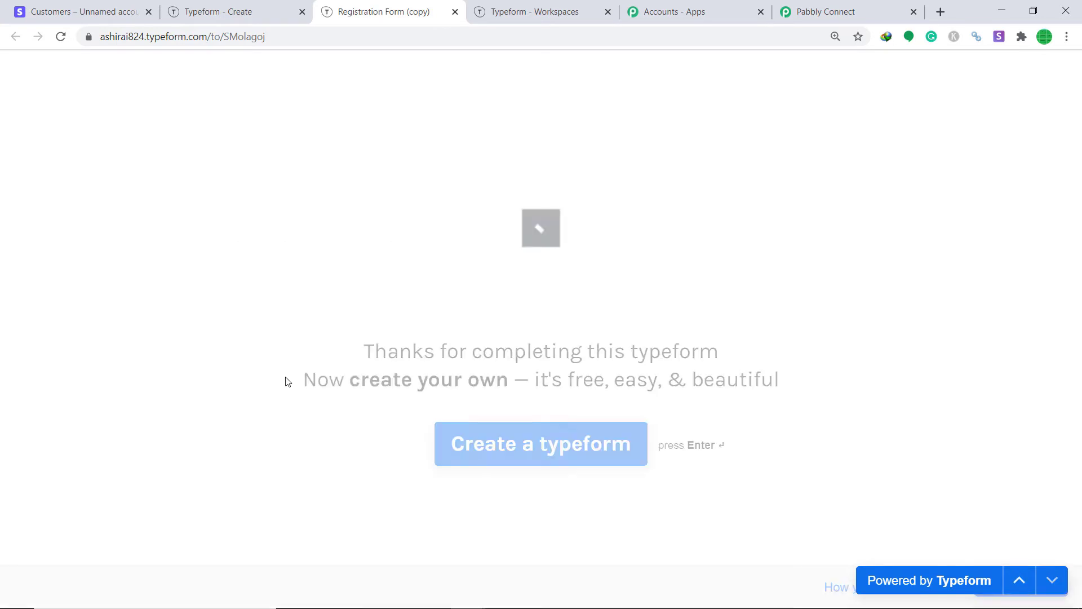
# Review the captured webhook response answers down to the Angola country choice.
pyautogui.click(816, 12)
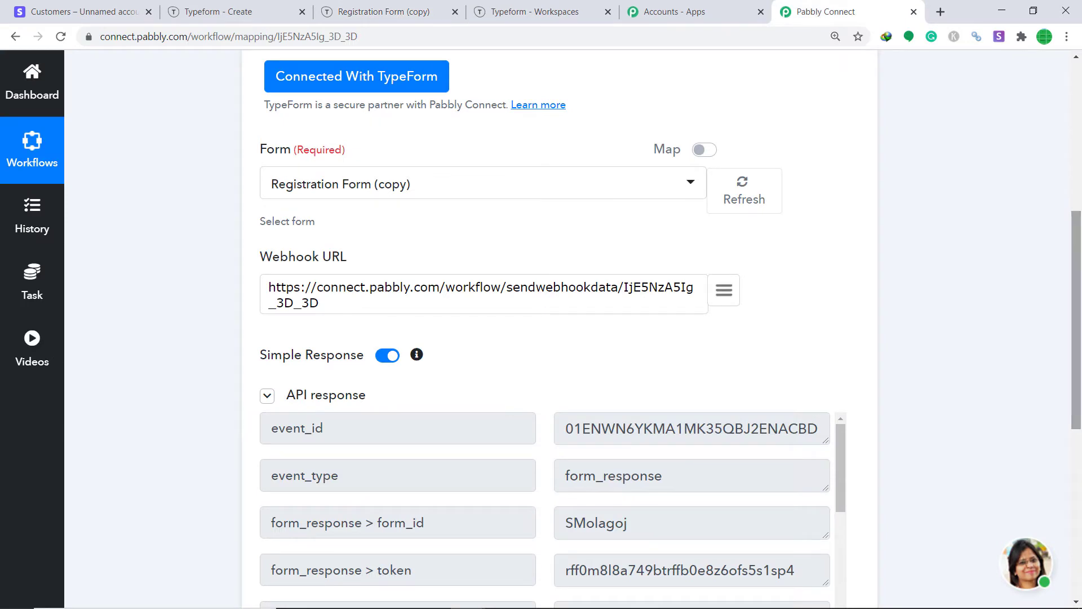
pyautogui.scroll(-3, 1076, 316)
pyautogui.scroll(-2, 558, 327)
pyautogui.scroll(-6, 571, 288)
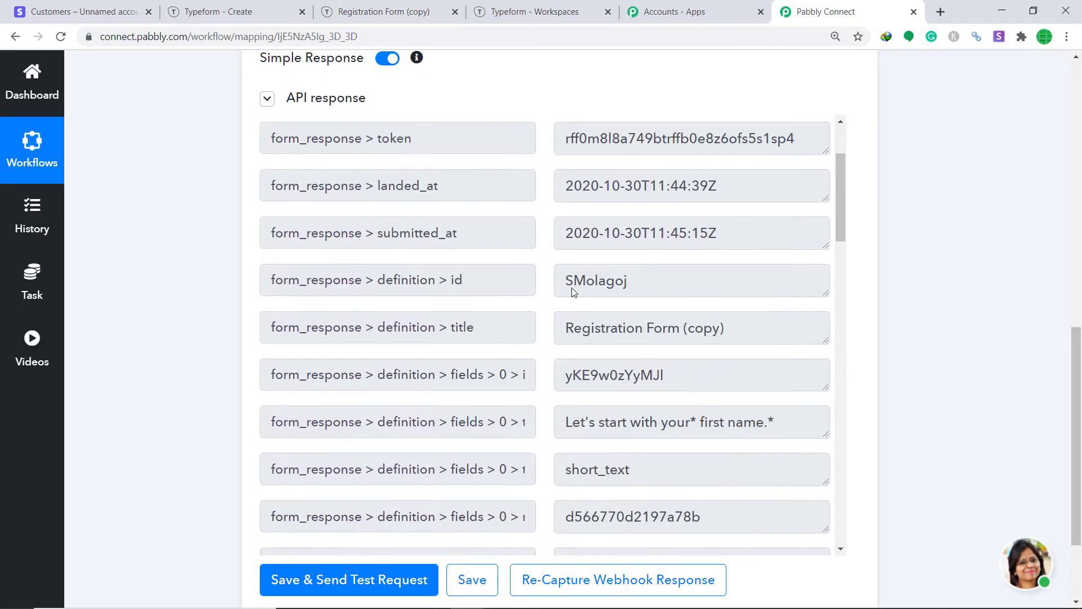
pyautogui.scroll(-4, 634, 272)
pyautogui.scroll(-5, 635, 253)
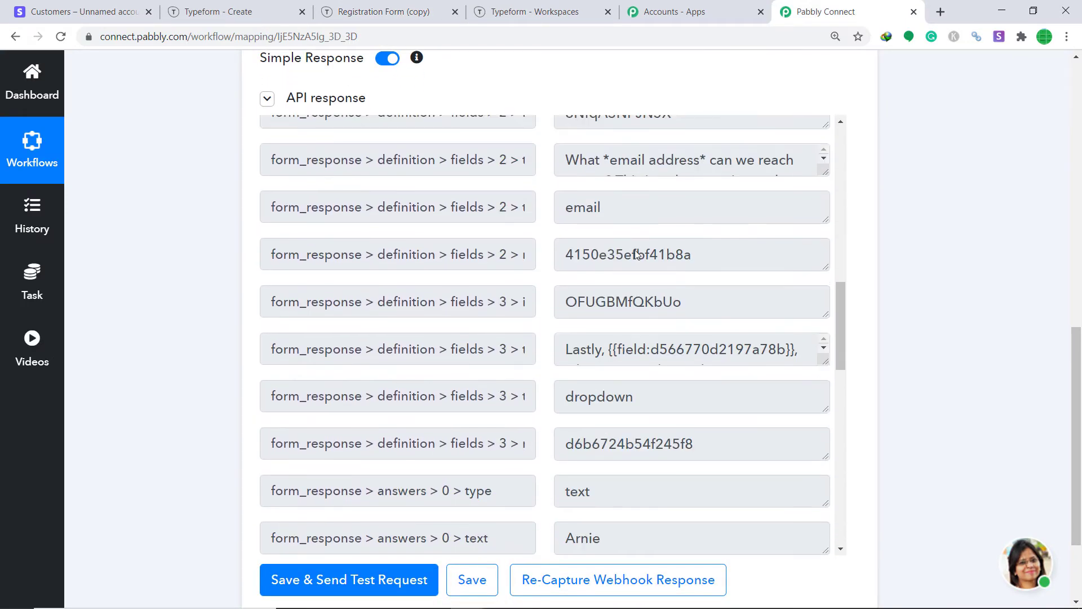
pyautogui.scroll(-3, 623, 243)
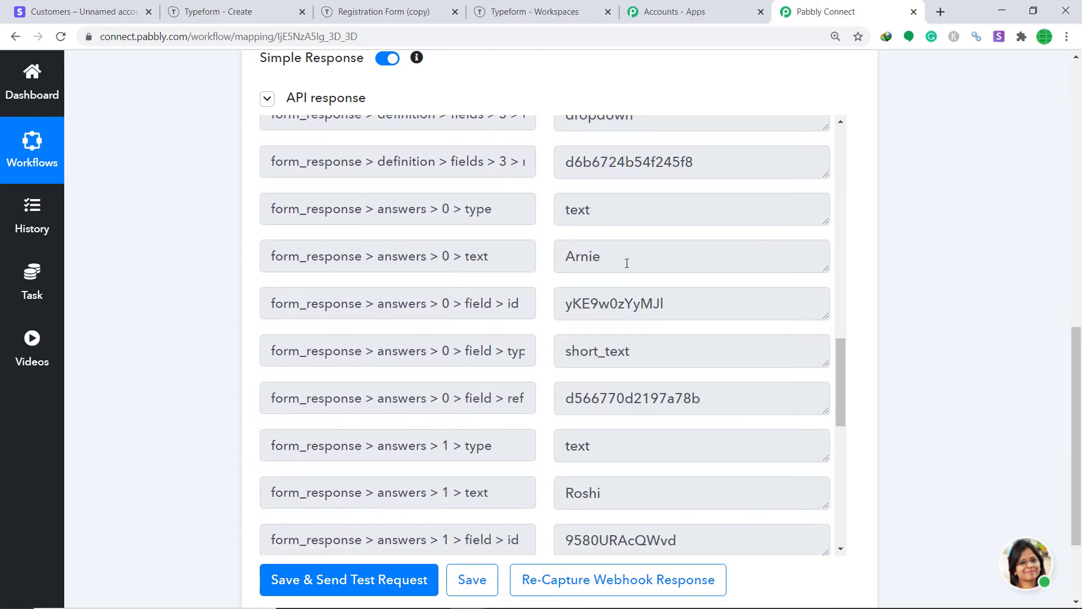
pyautogui.scroll(-4, 626, 265)
pyautogui.scroll(-7, 775, 275)
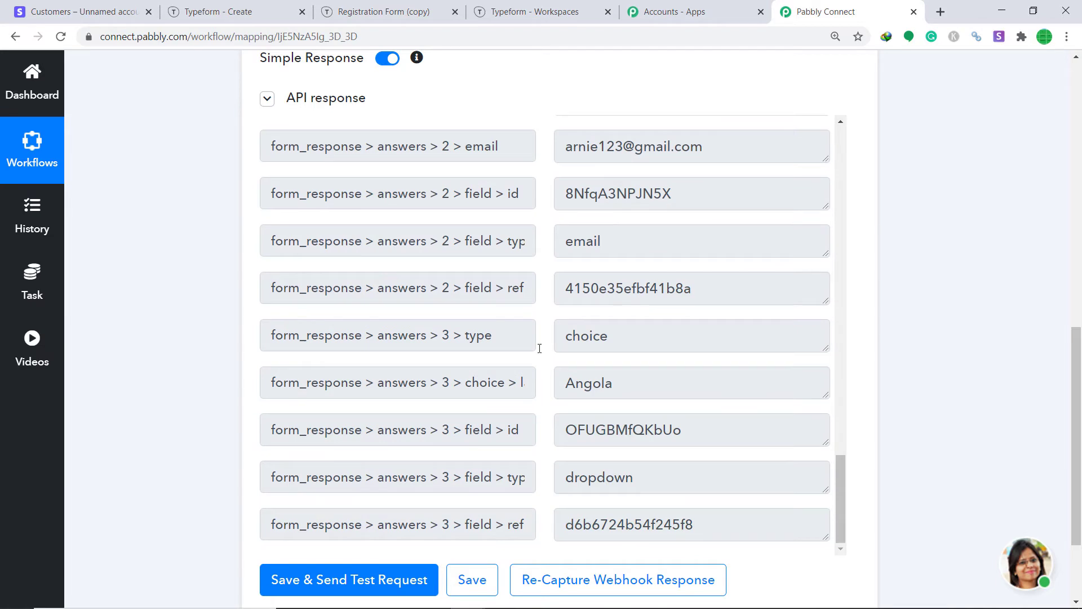
pyautogui.moveTo(1078, 369); pyautogui.dragTo(1080, 420)
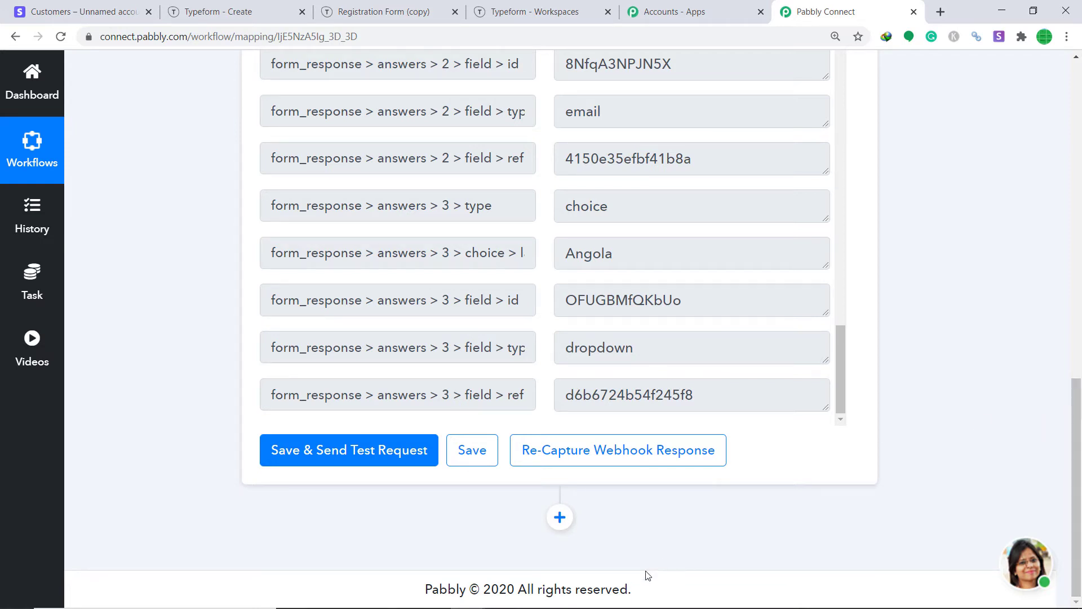
# Add an action step using Stripe with the Create a Customer method.
pyautogui.click(560, 517)
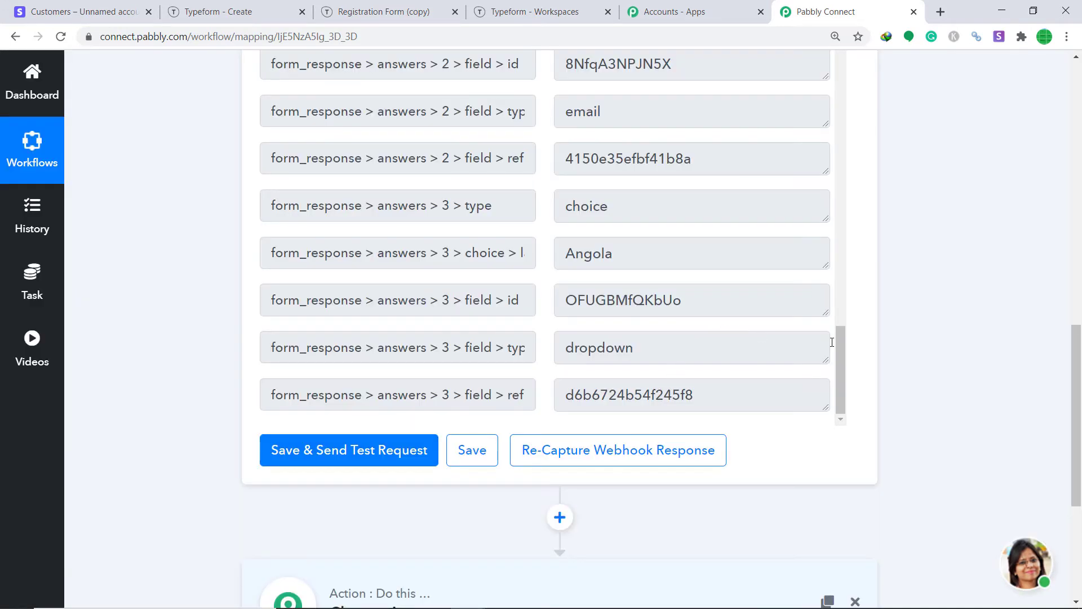
pyautogui.moveTo(1078, 412); pyautogui.dragTo(1080, 500)
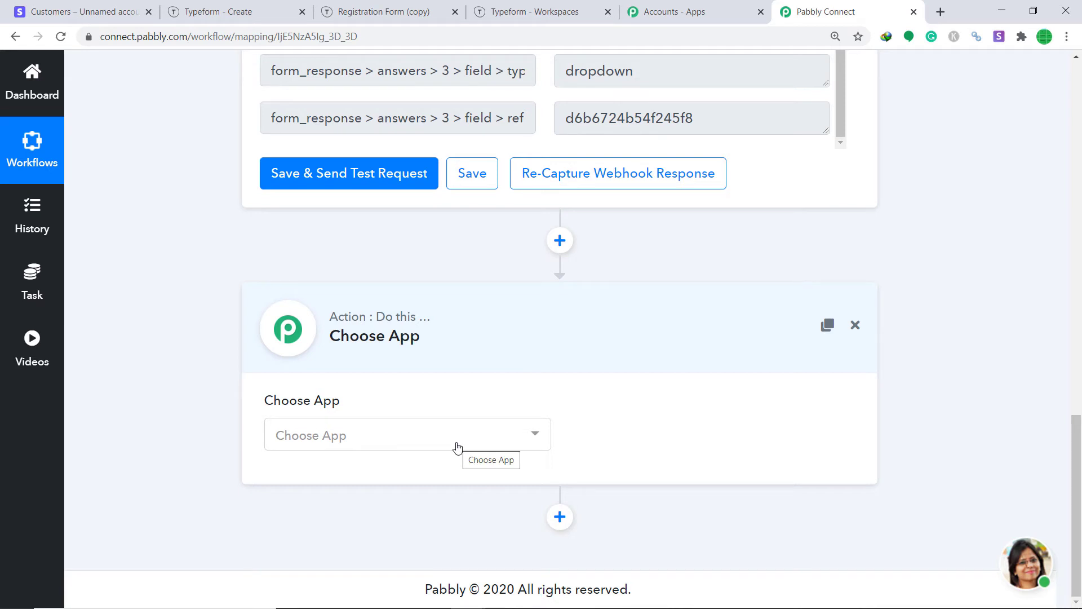
pyautogui.click(457, 447)
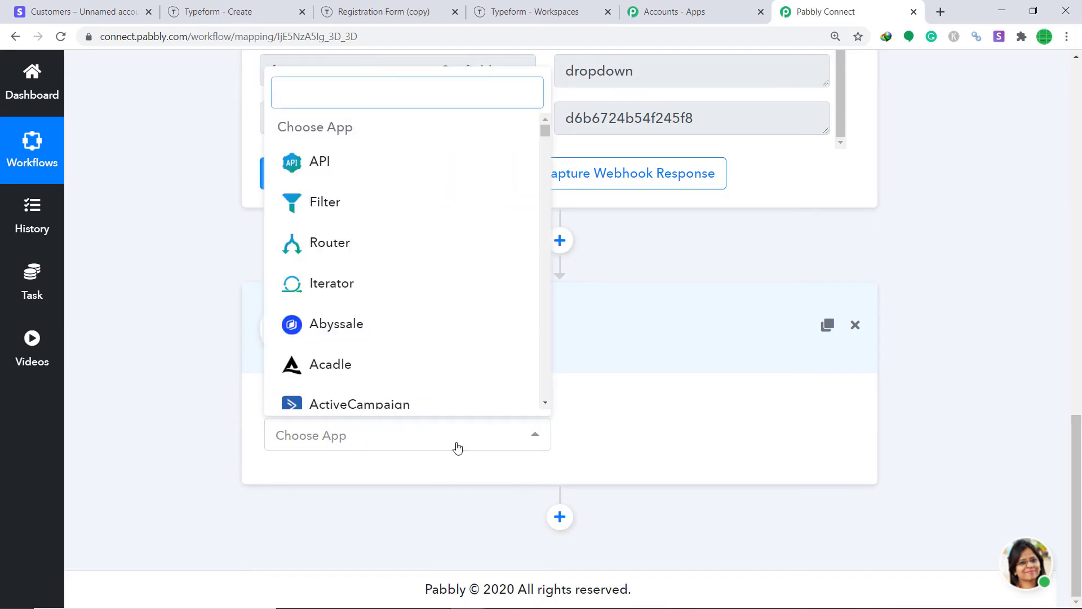
pyautogui.write('stri')
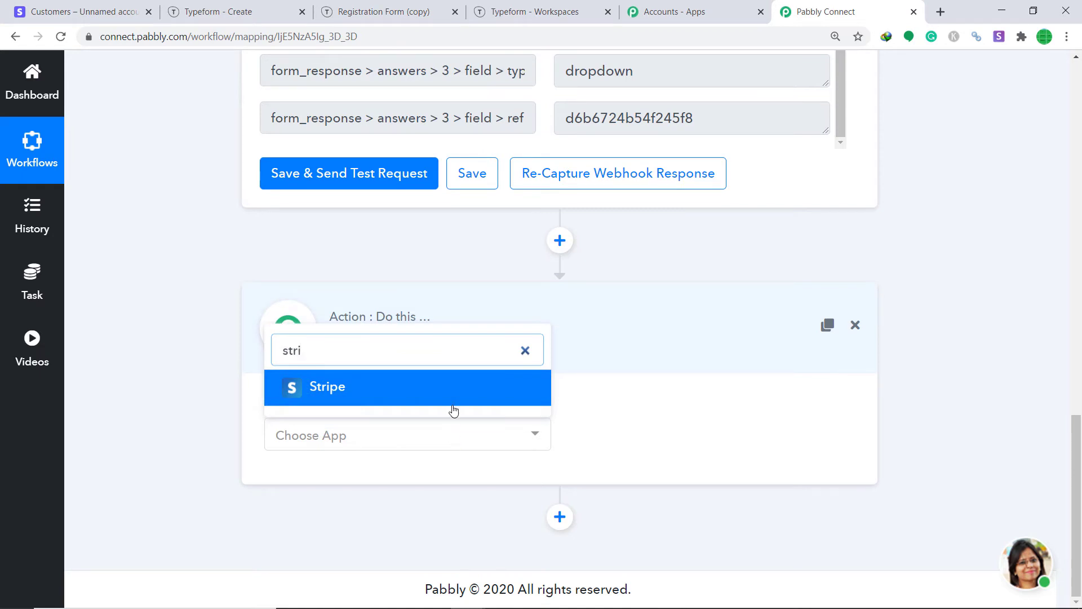
pyautogui.click(457, 402)
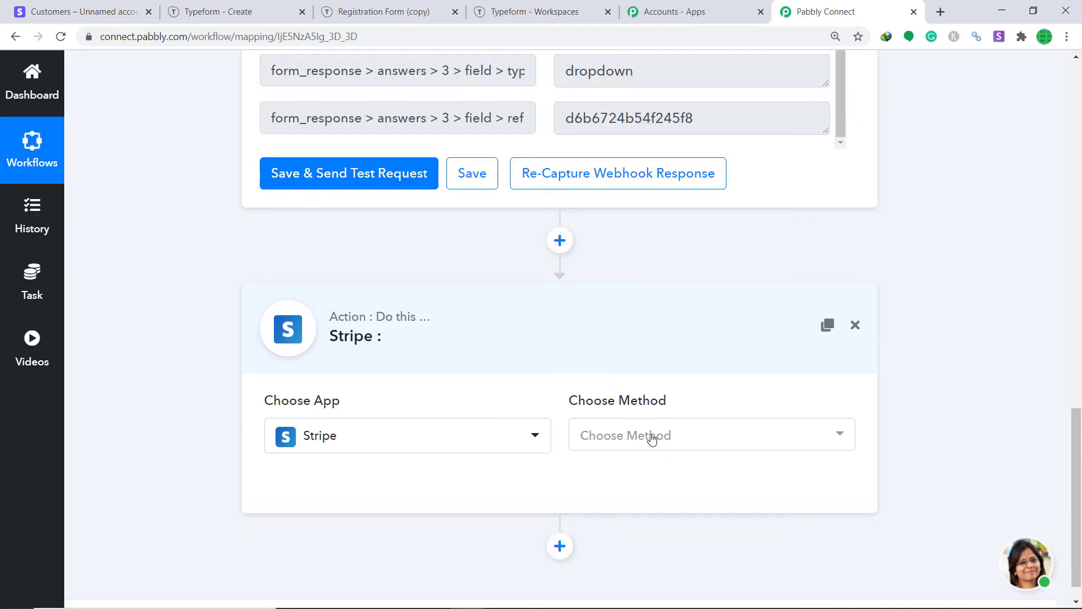
pyautogui.click(652, 437)
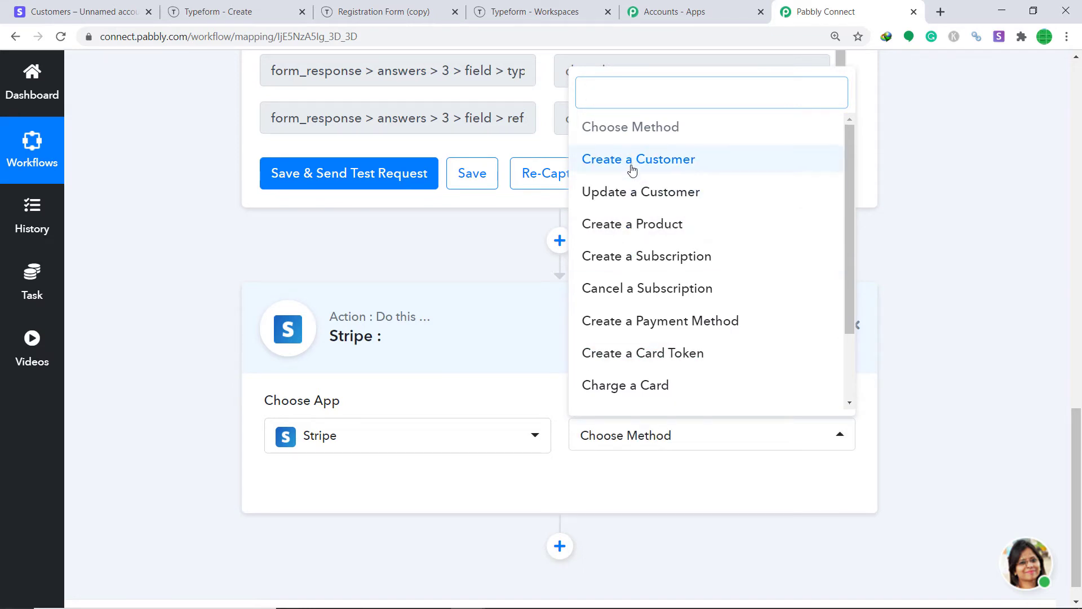
pyautogui.click(632, 169)
pyautogui.click(643, 434)
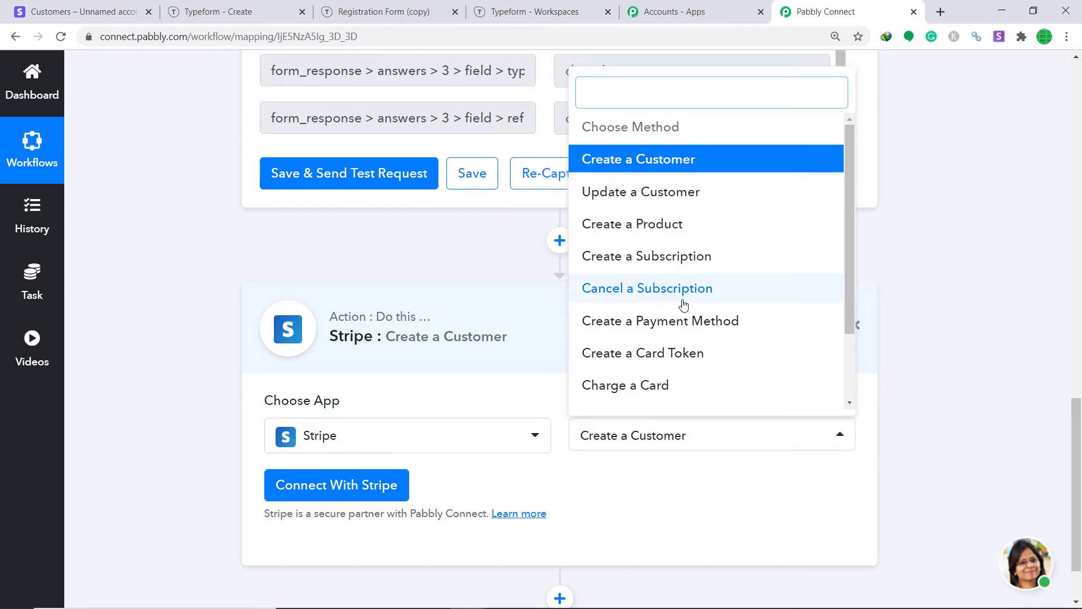
pyautogui.scroll(-1, 712, 328)
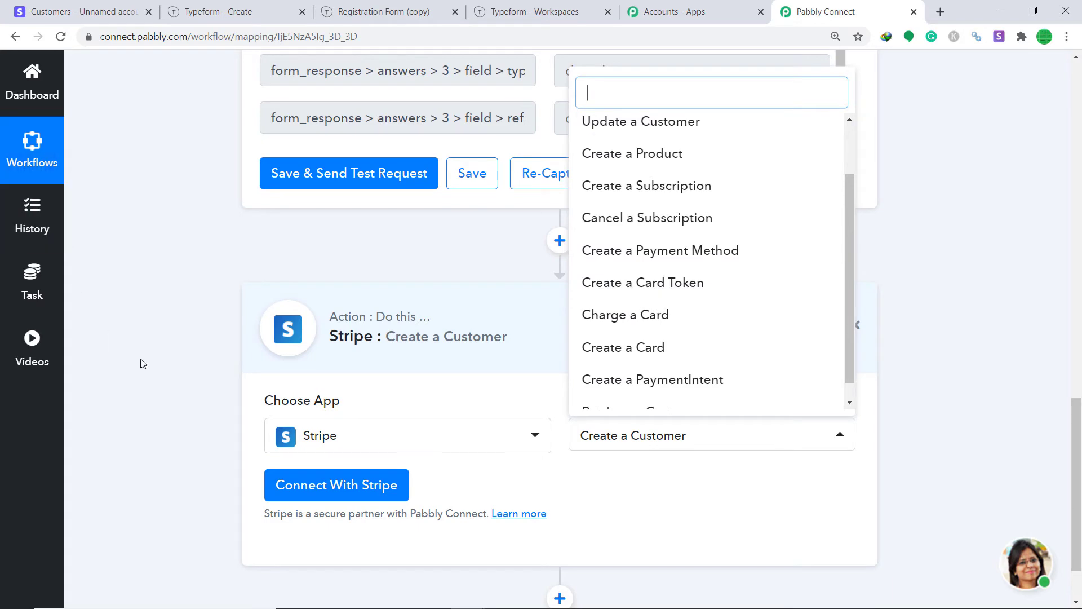
pyautogui.click(592, 469)
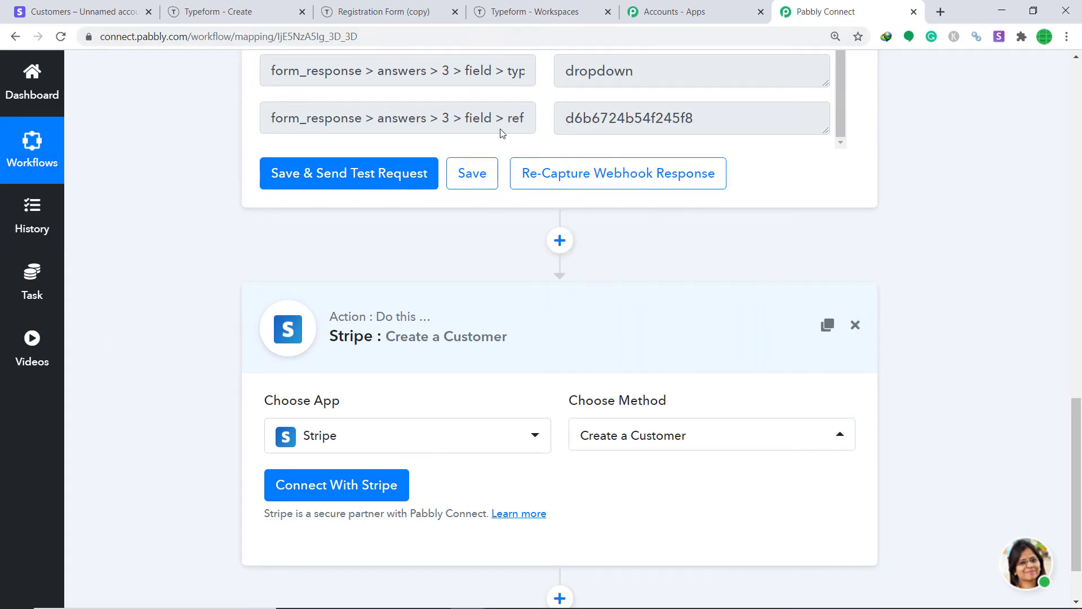
pyautogui.click(323, 491)
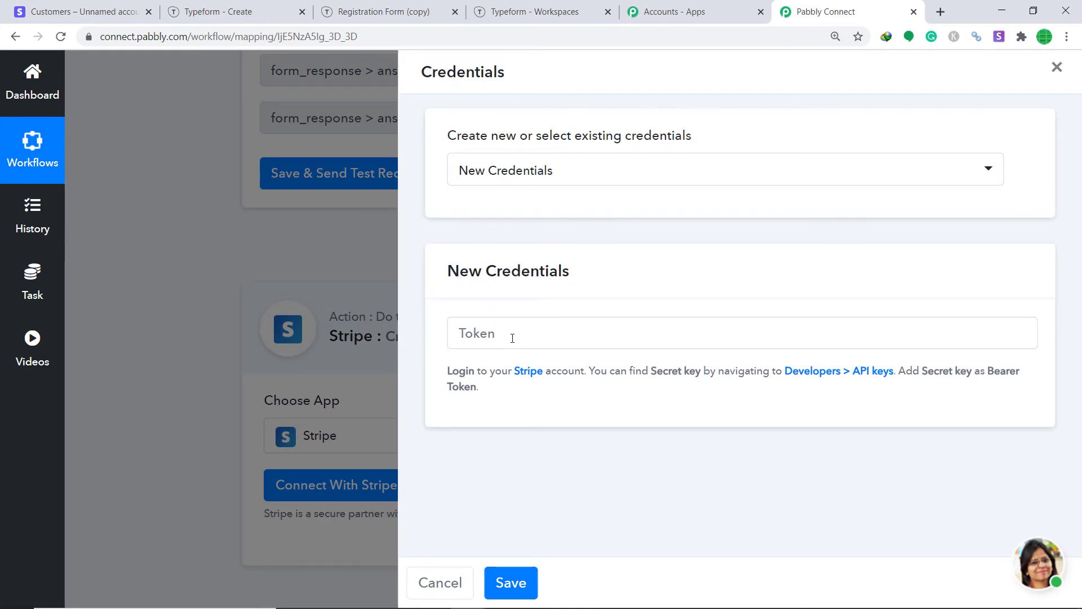
# Switch to the Stripe test-data Customers dashboard.
pyautogui.click(73, 7)
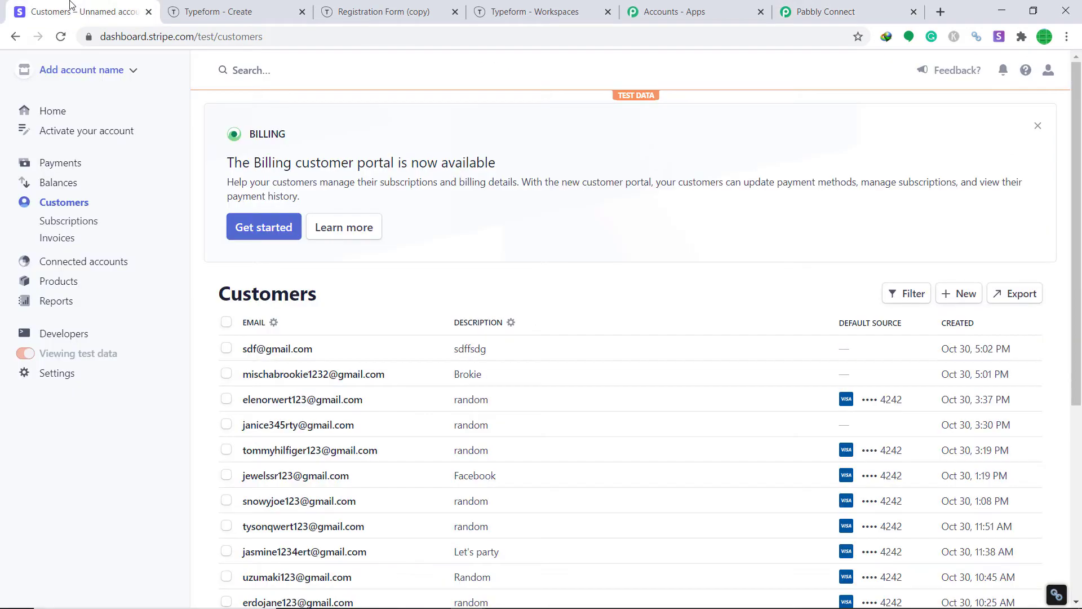
# Reveal and copy the secret test key from Stripe's Developers > API keys page.
pyautogui.click(67, 336)
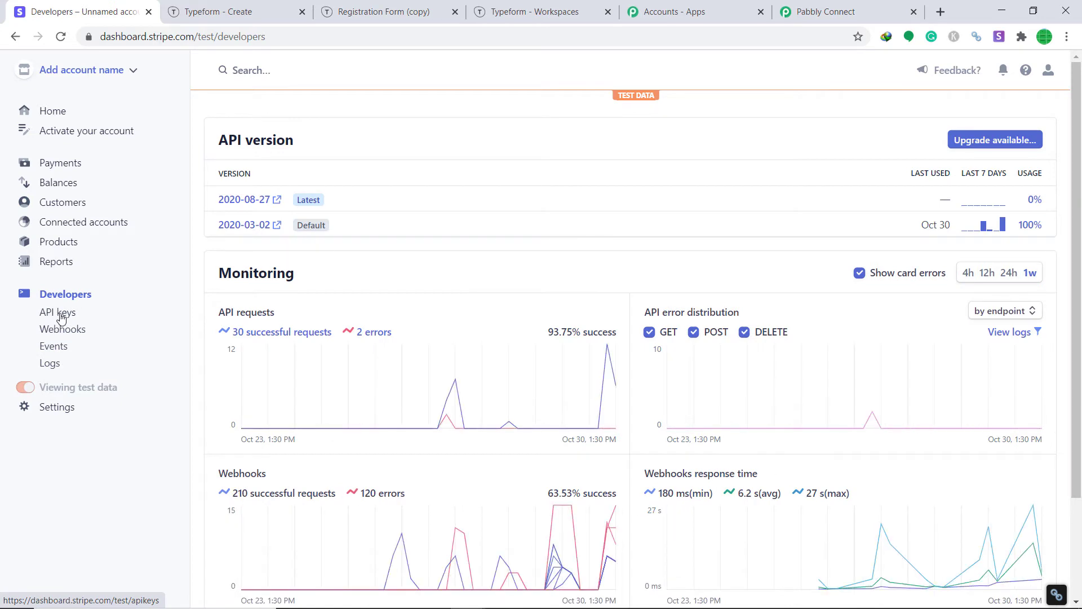
pyautogui.click(62, 317)
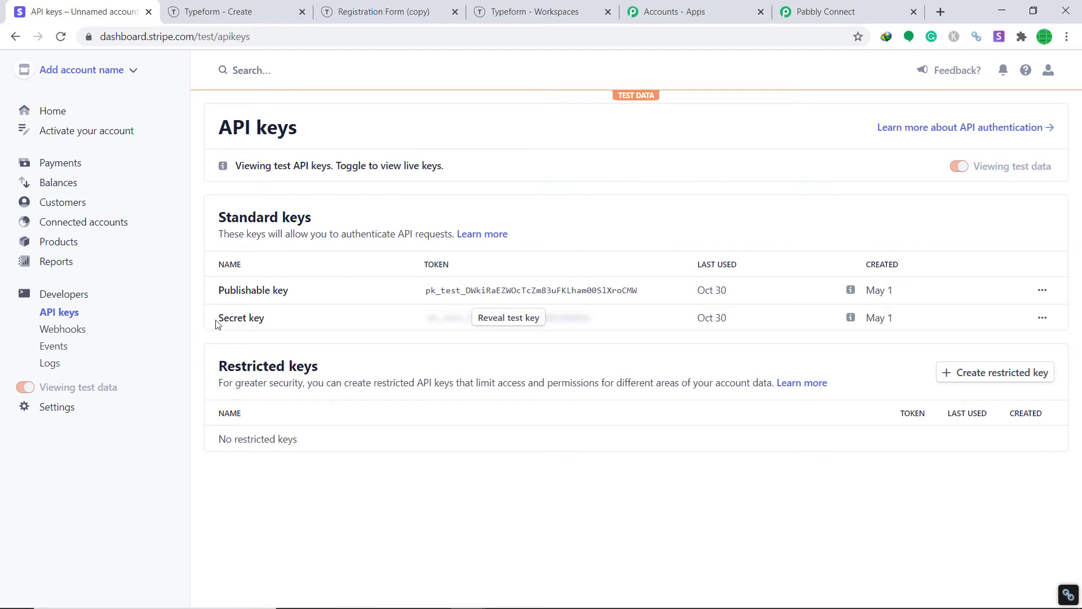
pyautogui.click(517, 324)
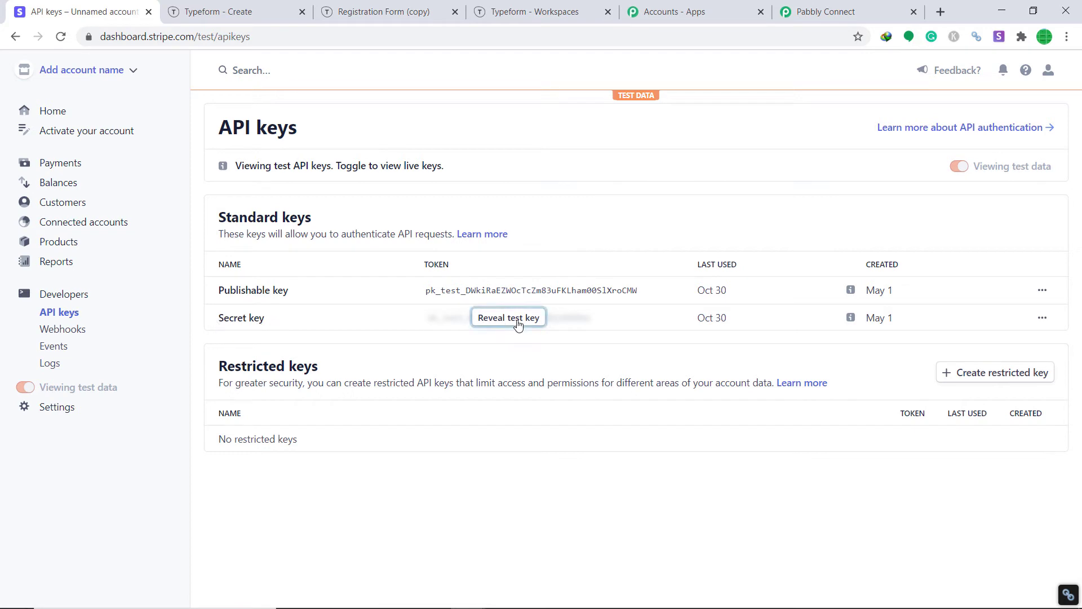
pyautogui.click(637, 325)
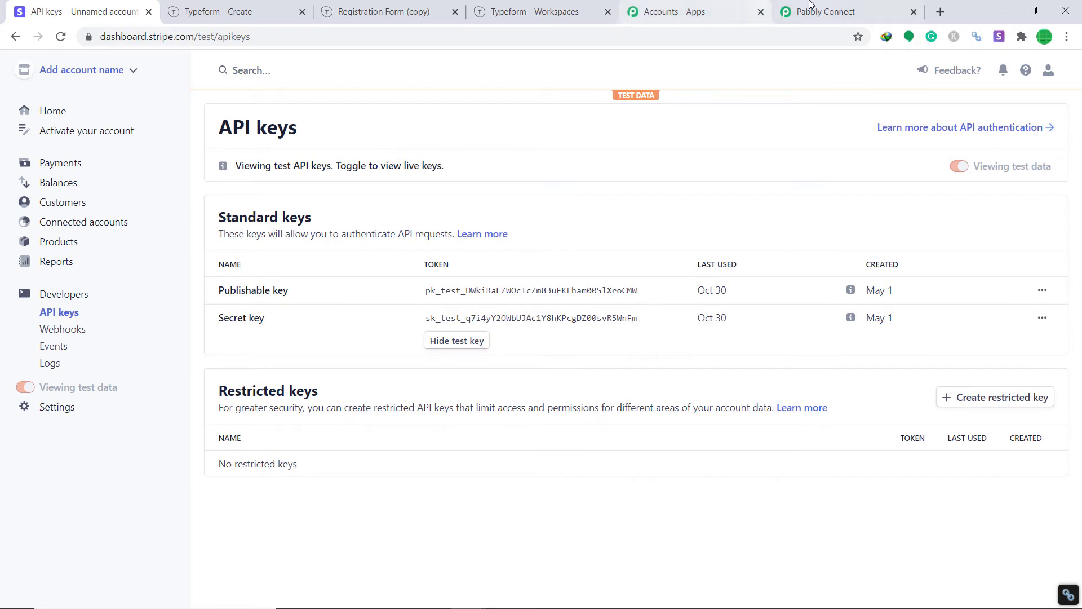
pyautogui.click(818, 12)
# Paste the copied secret key into the Stripe Token field and save the credentials.
pyautogui.rightClick(488, 333)
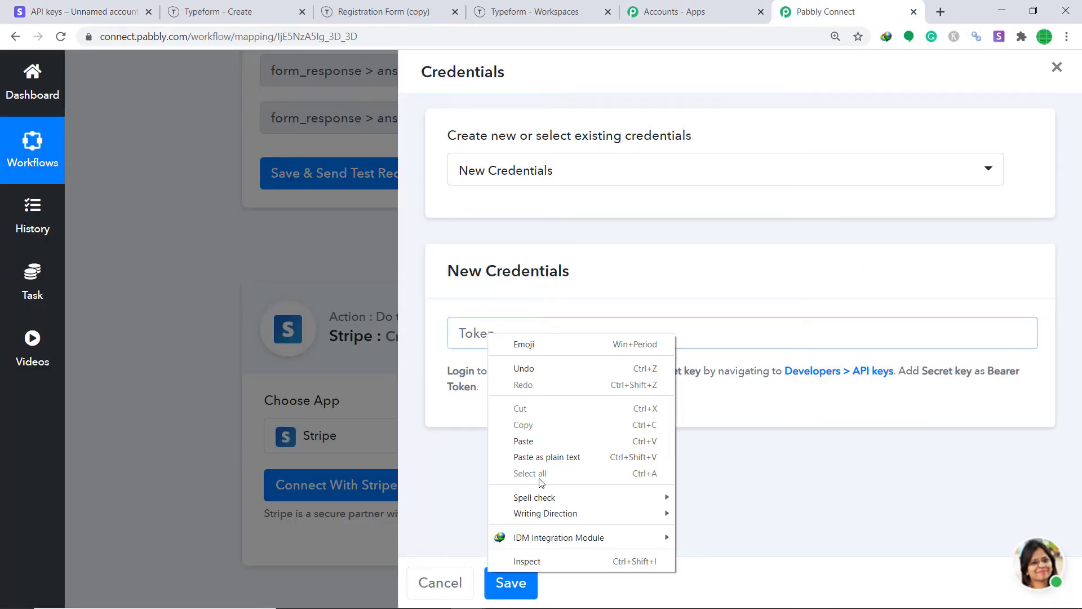
pyautogui.click(536, 442)
pyautogui.click(525, 583)
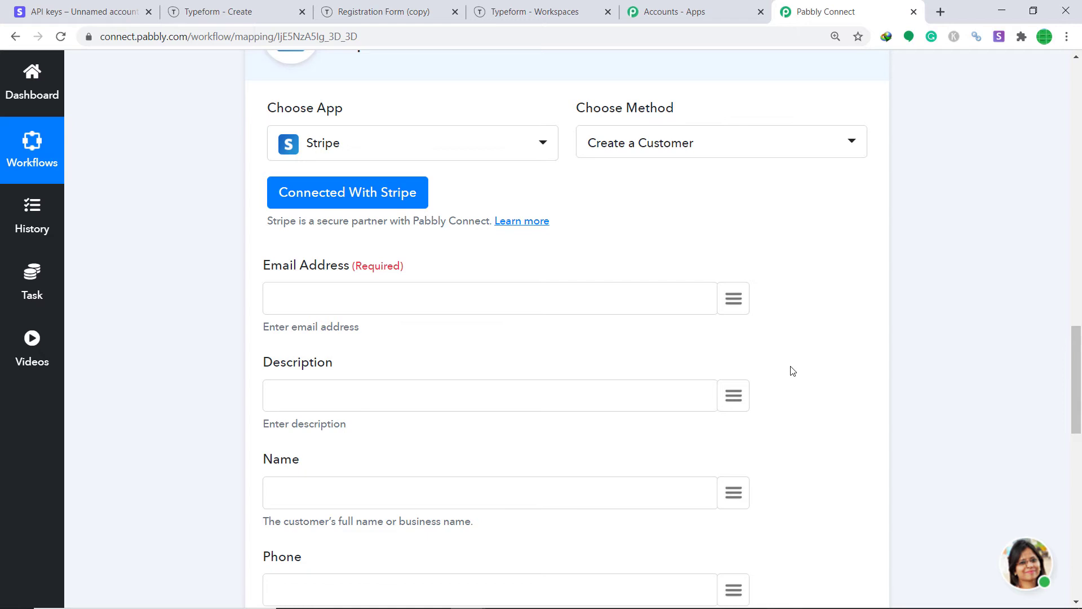
# Map the form's email answer (answers > 2 > email) into Email Address.
pyautogui.click(736, 304)
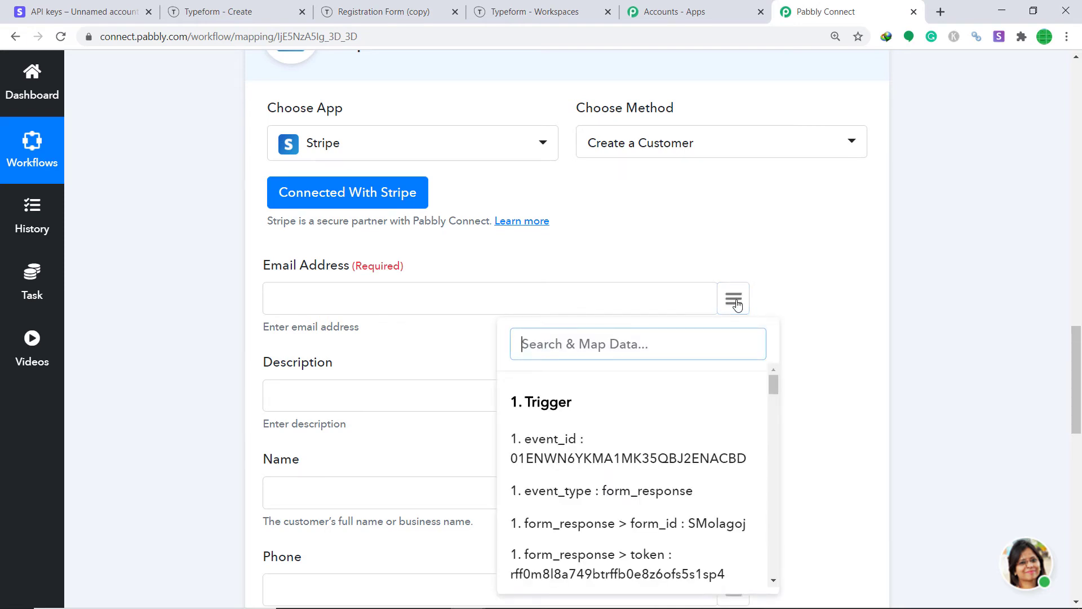
pyautogui.write('email')
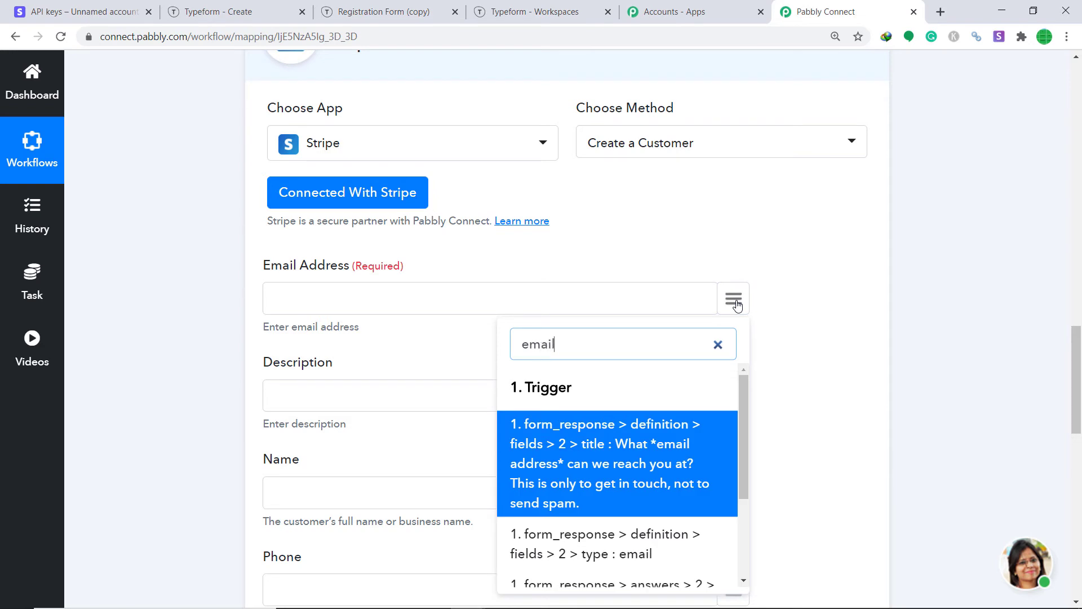
pyautogui.scroll(-3, 699, 426)
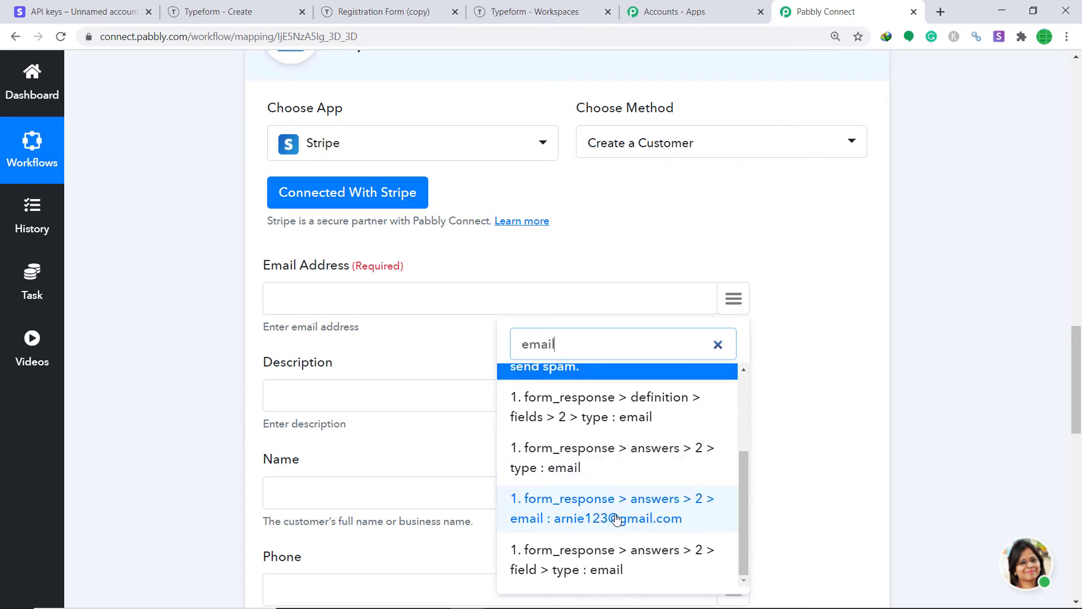
pyautogui.click(616, 518)
pyautogui.scroll(-4, 513, 244)
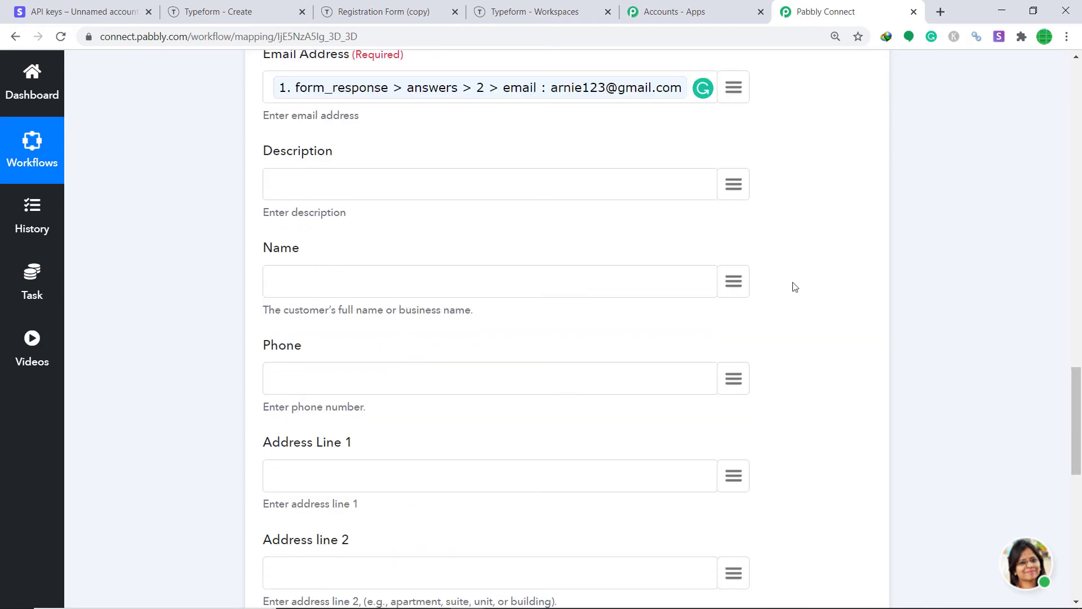
# Map the first-name answer (answers > 0 > text) into Name.
pyautogui.click(743, 289)
pyautogui.write('name')
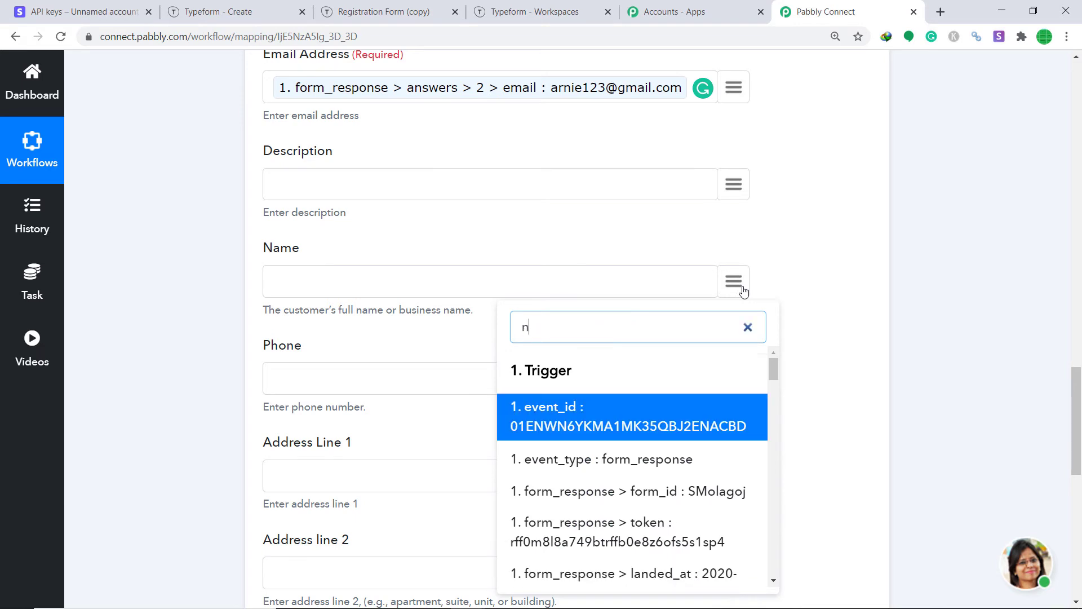
pyautogui.press('BackSpace')
pyautogui.press('BackSpace')
pyautogui.press('BackSpace')
pyautogui.press('BackSpace')
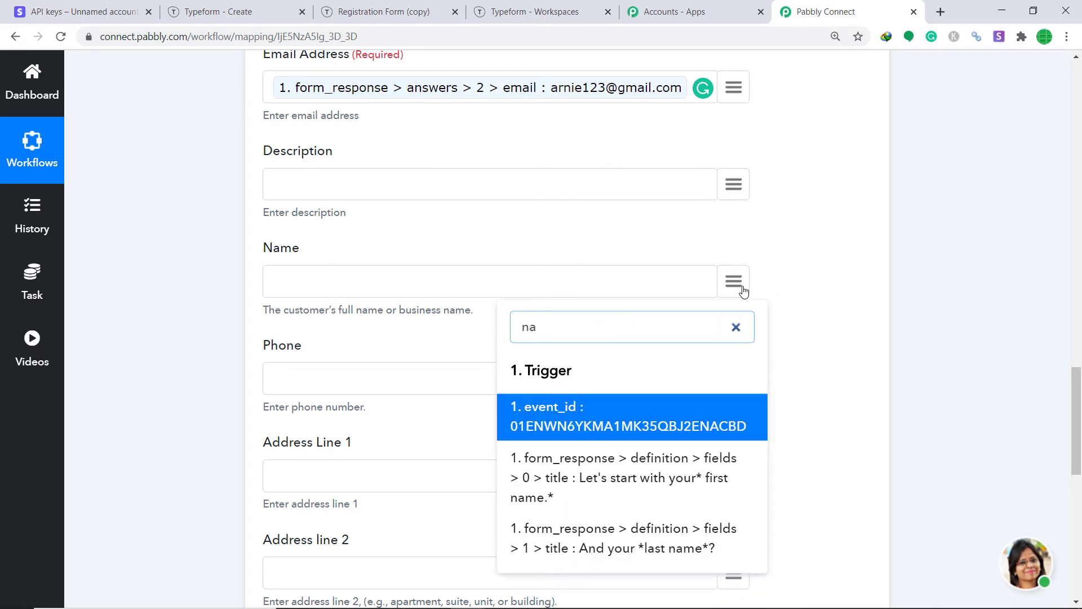
pyautogui.write('ar')
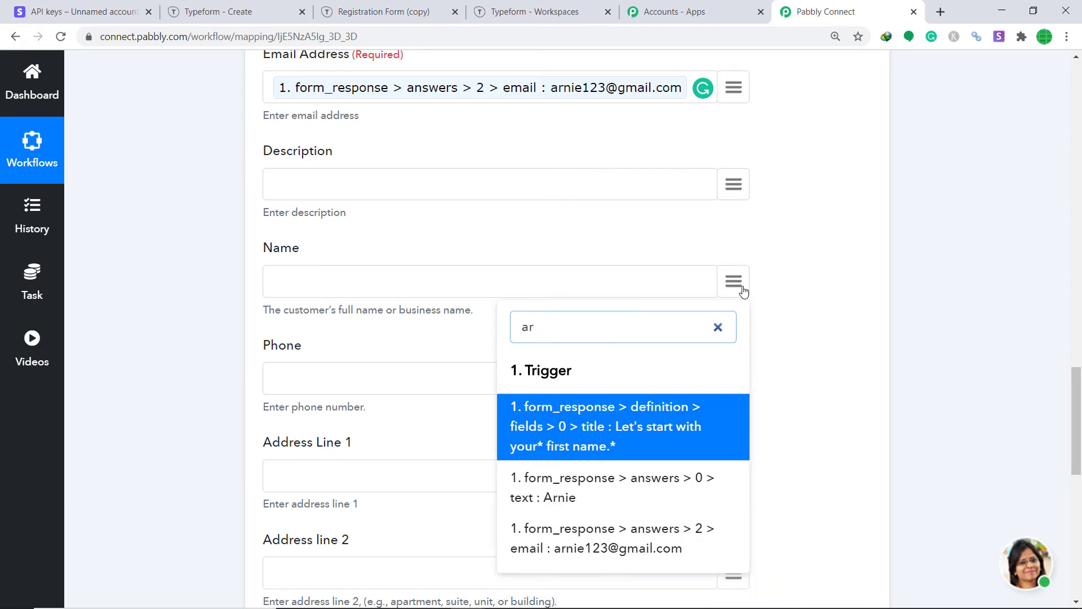
pyautogui.click(616, 504)
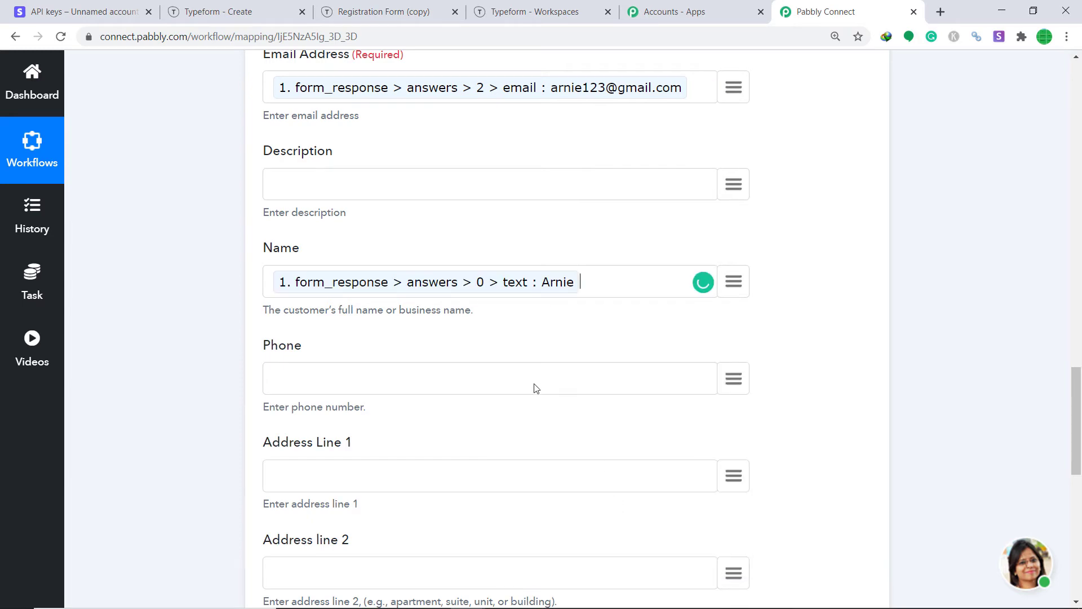
pyautogui.scroll(-2, 536, 386)
pyautogui.scroll(-4, 374, 242)
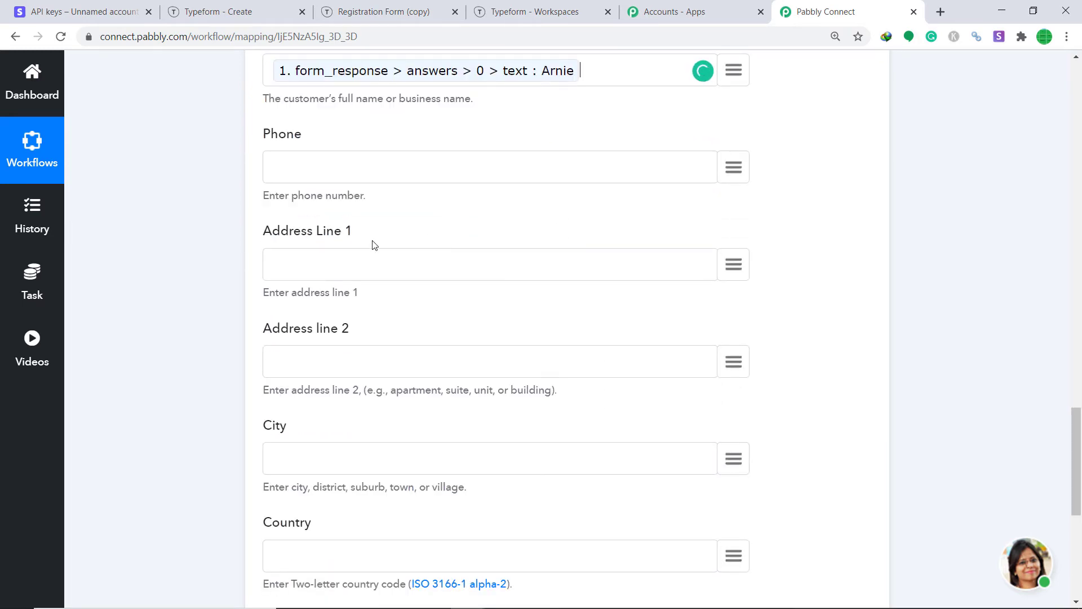
pyautogui.scroll(7, 352, 289)
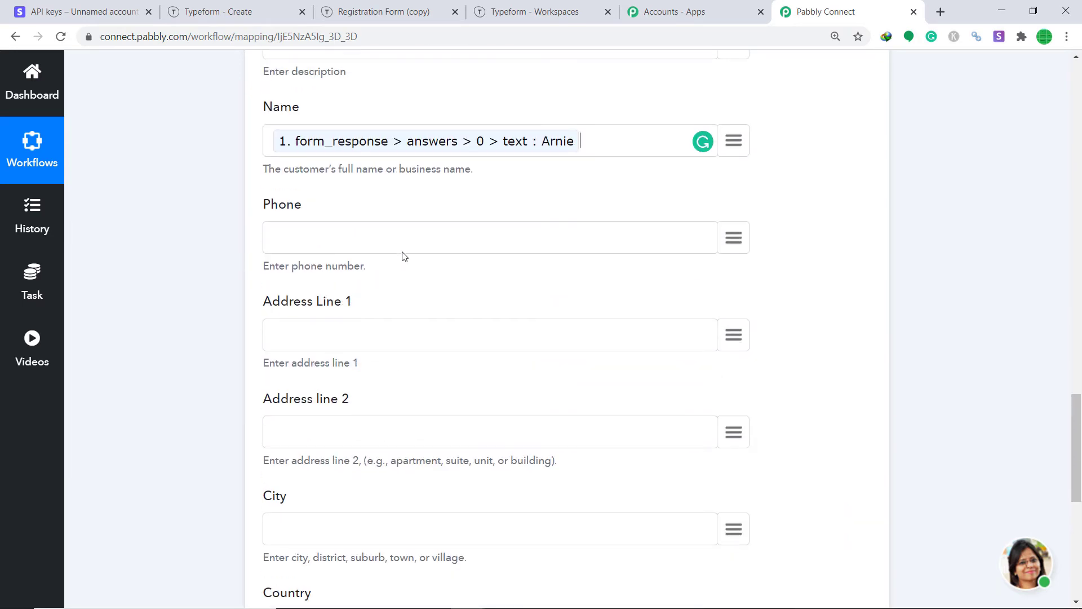
# Map the last-name answer (answers > 1 > text) into Description.
pyautogui.click(729, 262)
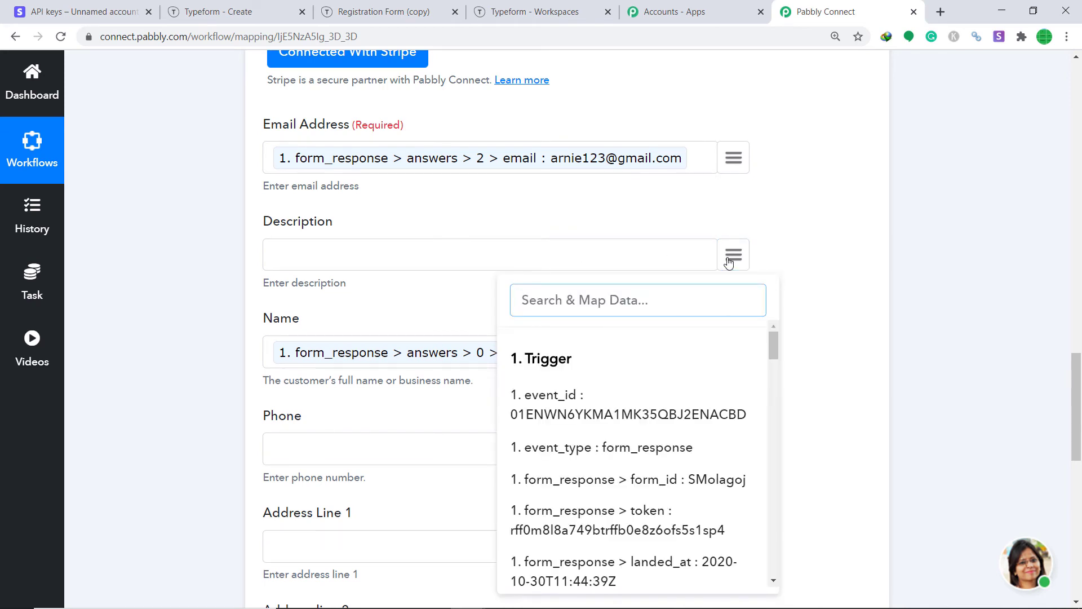
pyautogui.write('last')
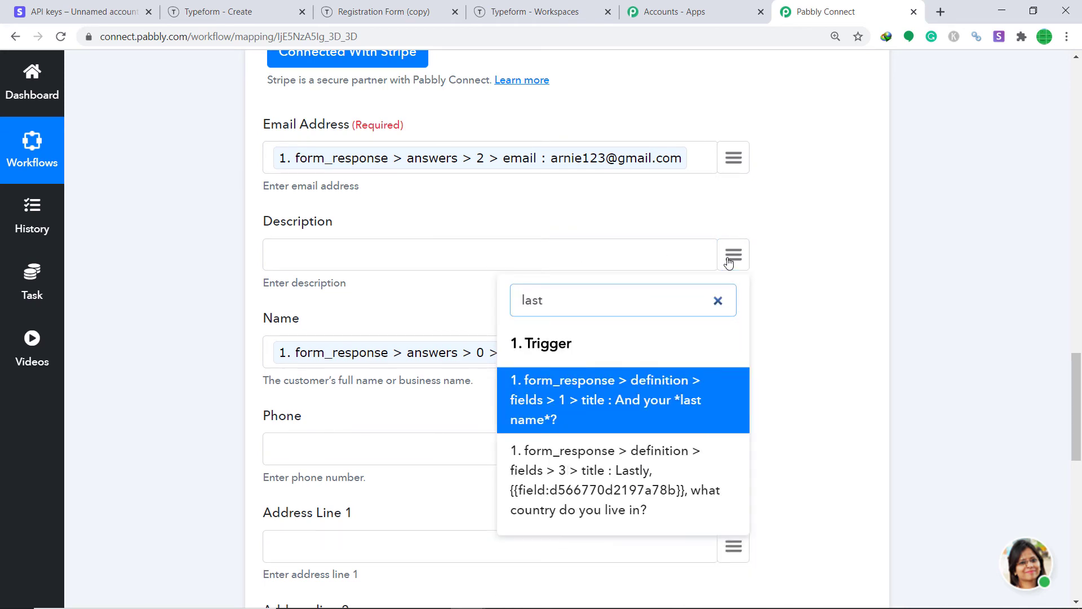
pyautogui.press('BackSpace')
pyautogui.press('BackSpace')
pyautogui.press('BackSpace')
pyautogui.write('rosh')
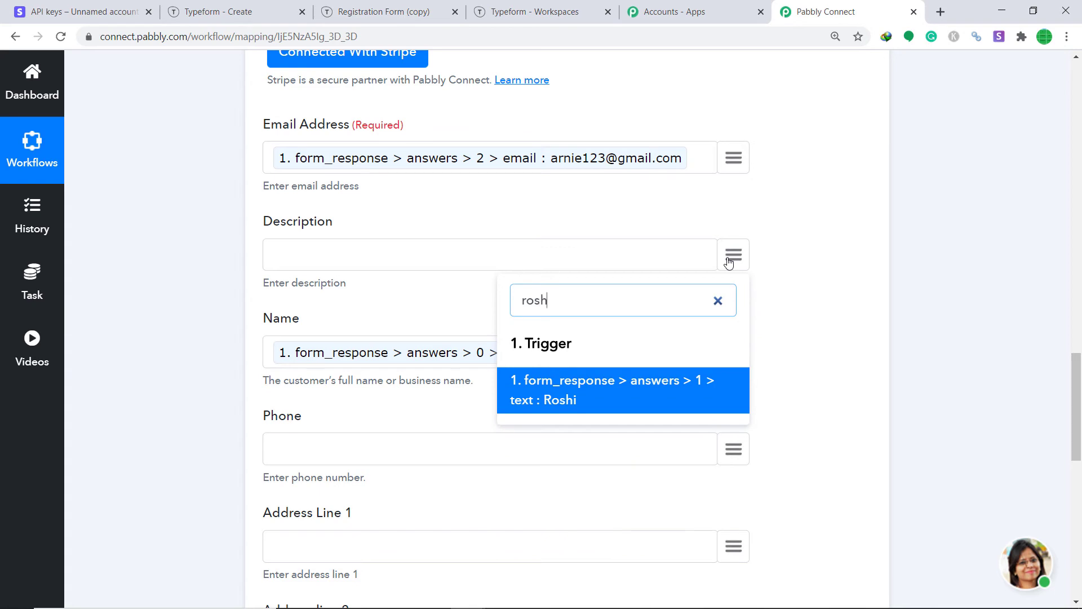
pyautogui.click(589, 388)
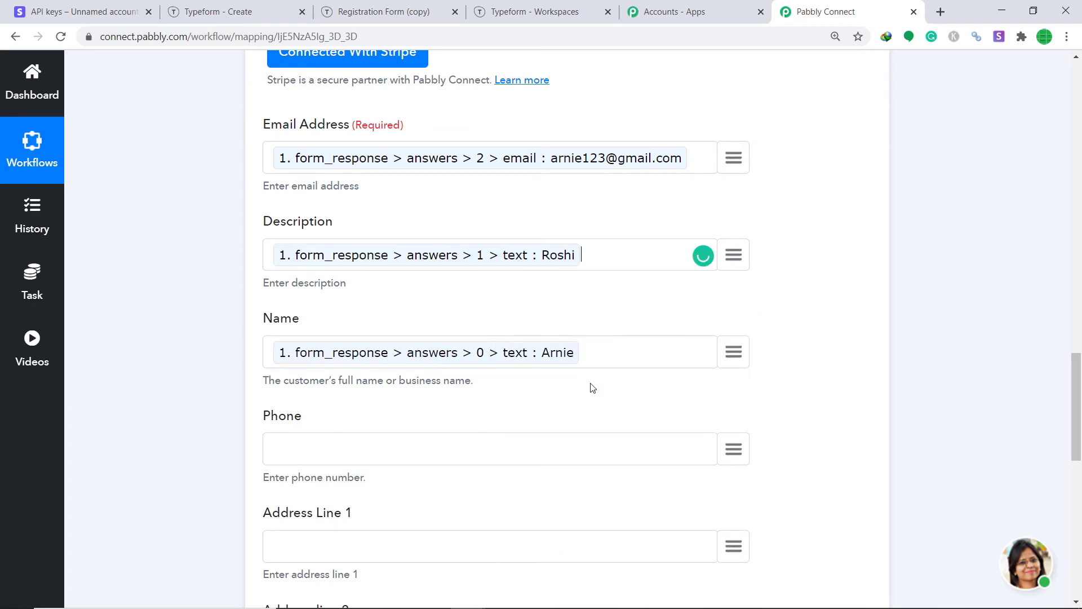
pyautogui.scroll(-2, 624, 343)
pyautogui.scroll(-3, 623, 343)
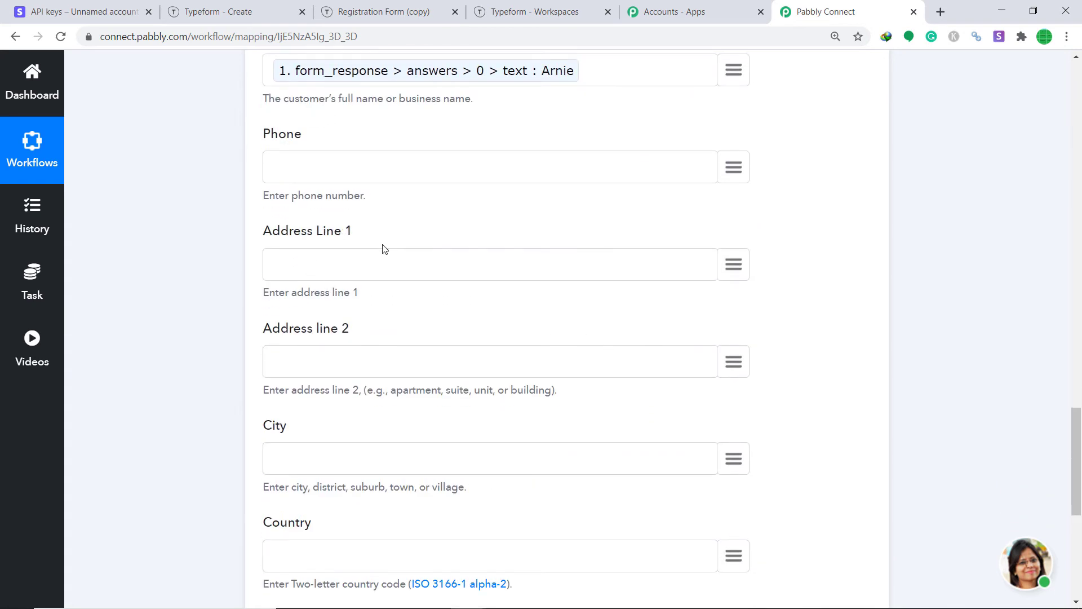
pyautogui.scroll(-1, 405, 234)
# Save and send a test request to create the Stripe customer.
pyautogui.scroll(-3, 344, 263)
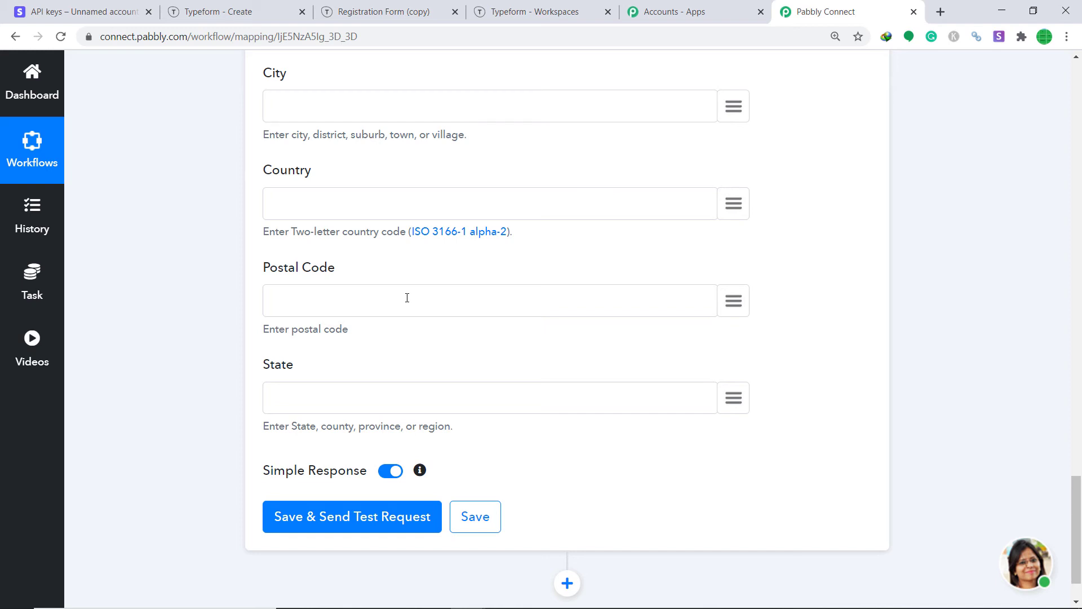
pyautogui.scroll(4, 407, 297)
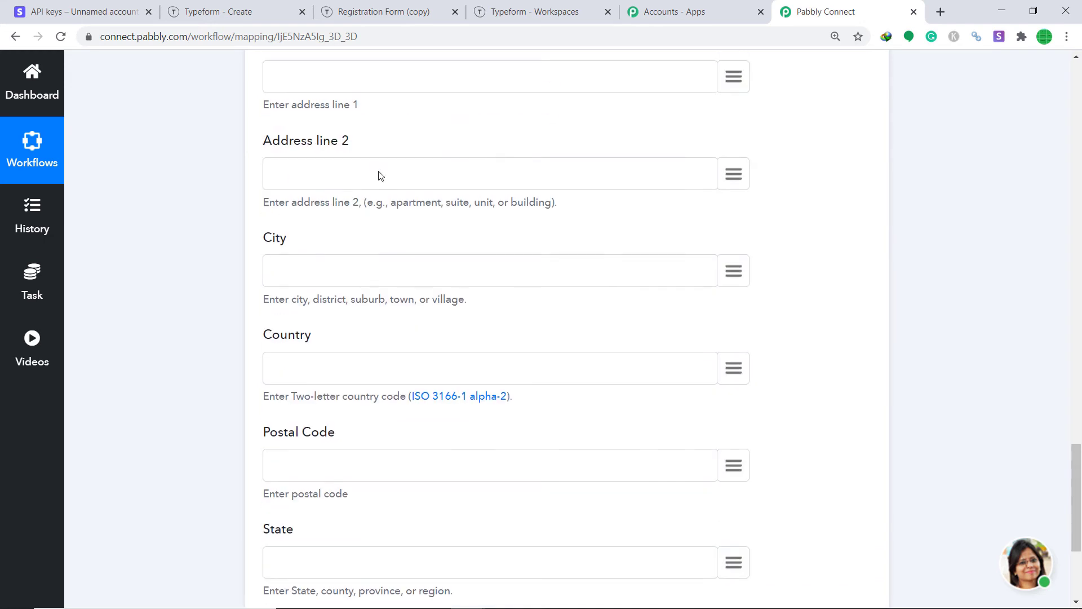
pyautogui.scroll(-4, 454, 195)
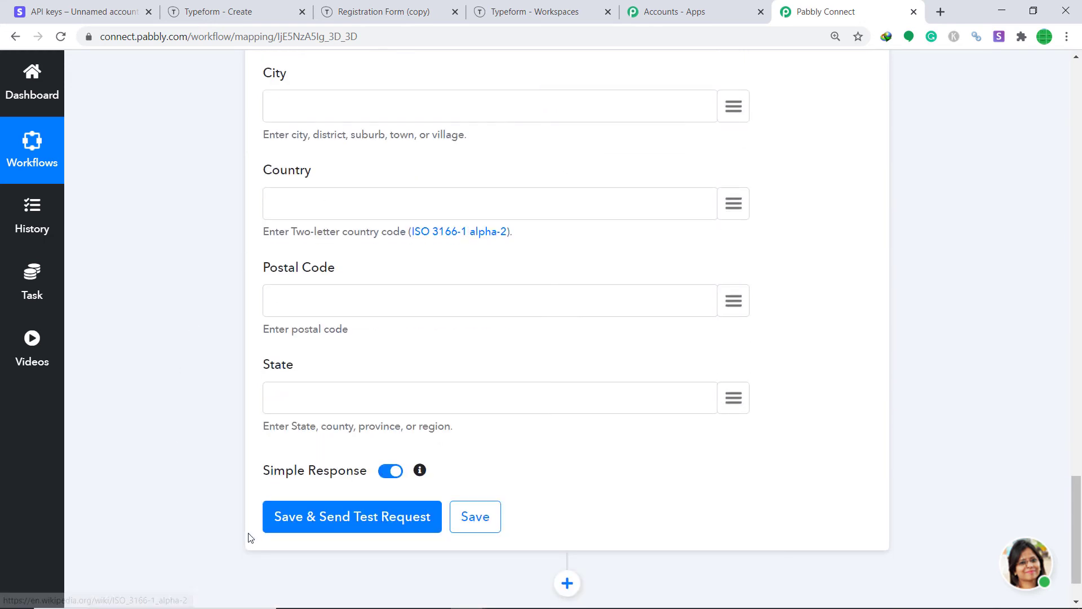
pyautogui.click(331, 529)
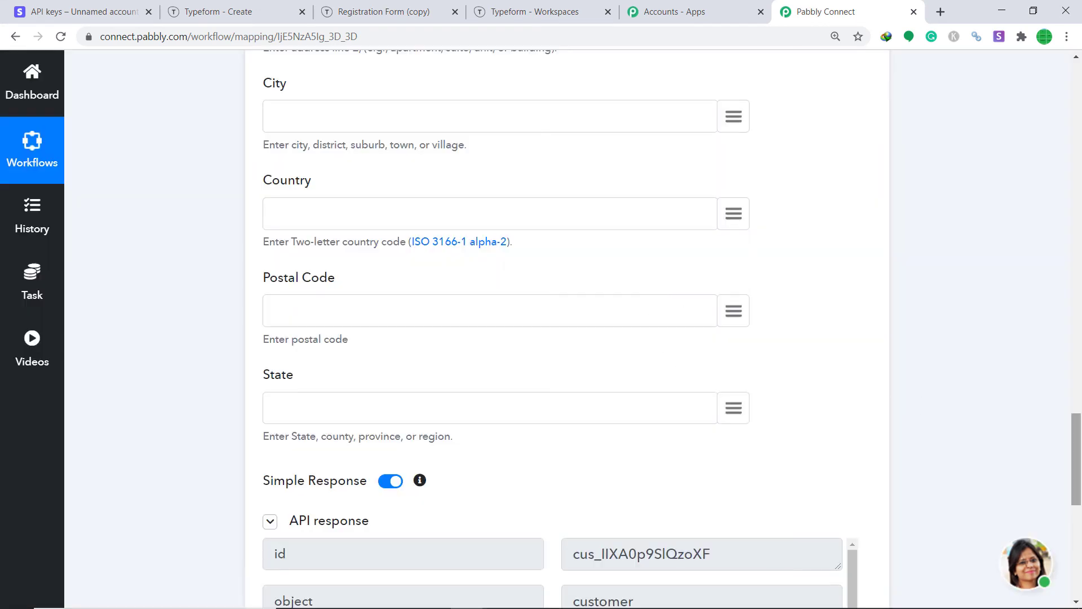
# Check the API response, then open the Customers list in the Stripe dashboard.
pyautogui.scroll(-7, 991, 401)
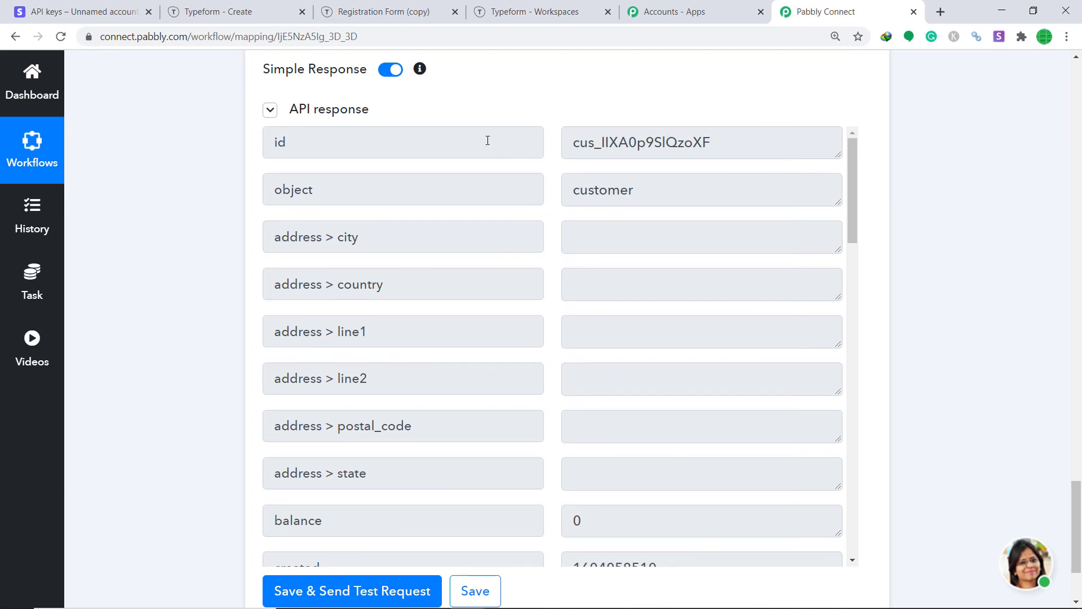
pyautogui.click(113, 12)
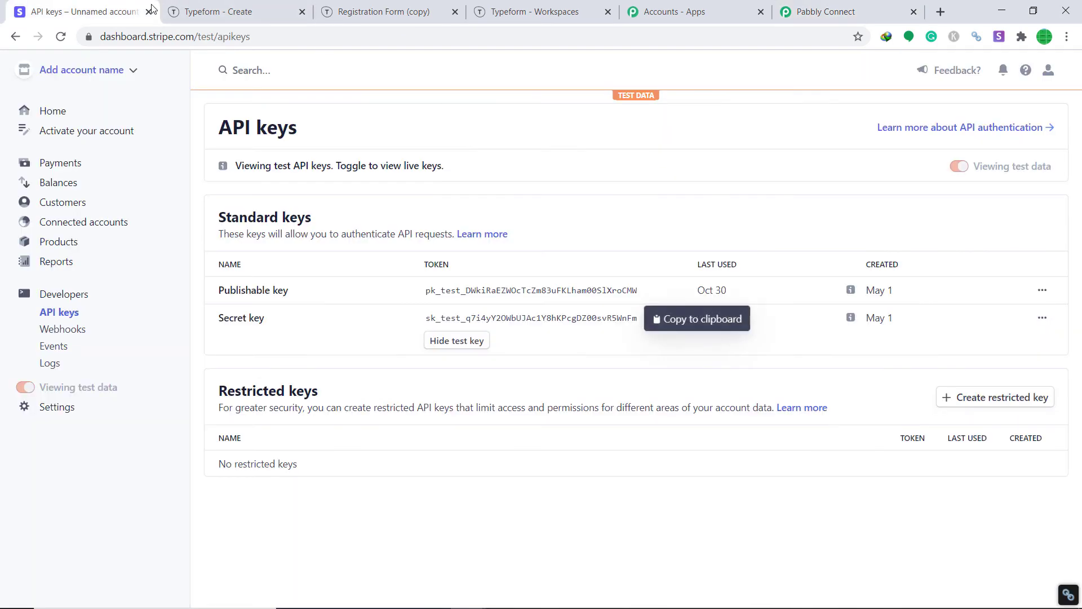
pyautogui.click(62, 204)
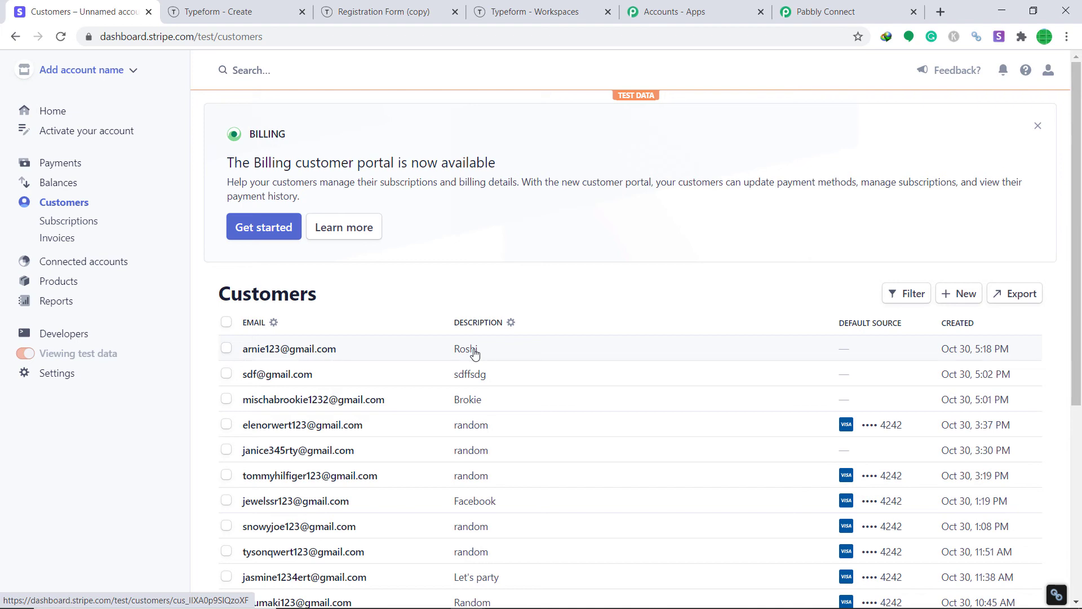
# Return to the Pabbly Connect workflow after seeing the new customer atop Stripe's list.
pyautogui.click(806, 11)
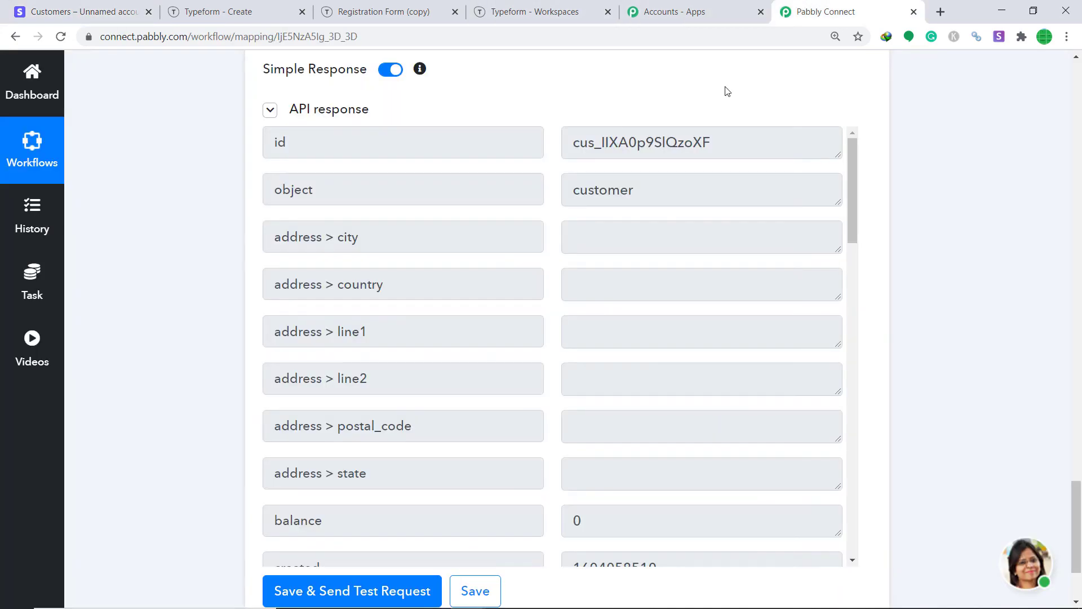
# Collapse the Stripe Create a Customer action and the TypeForm trigger panels.
pyautogui.scroll(12, 541, 327)
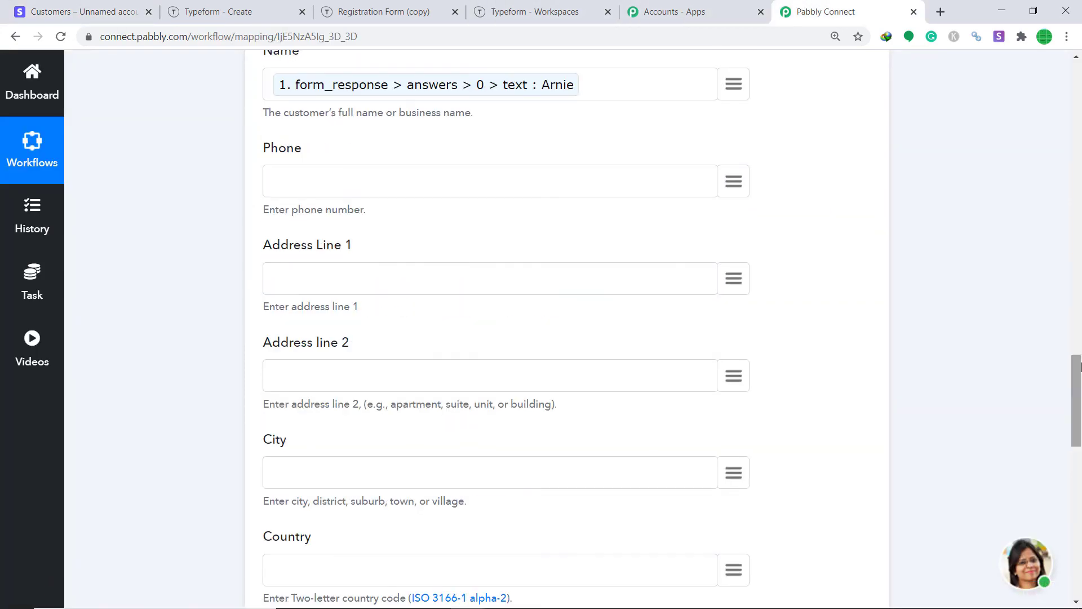
pyautogui.scroll(10, 579, 243)
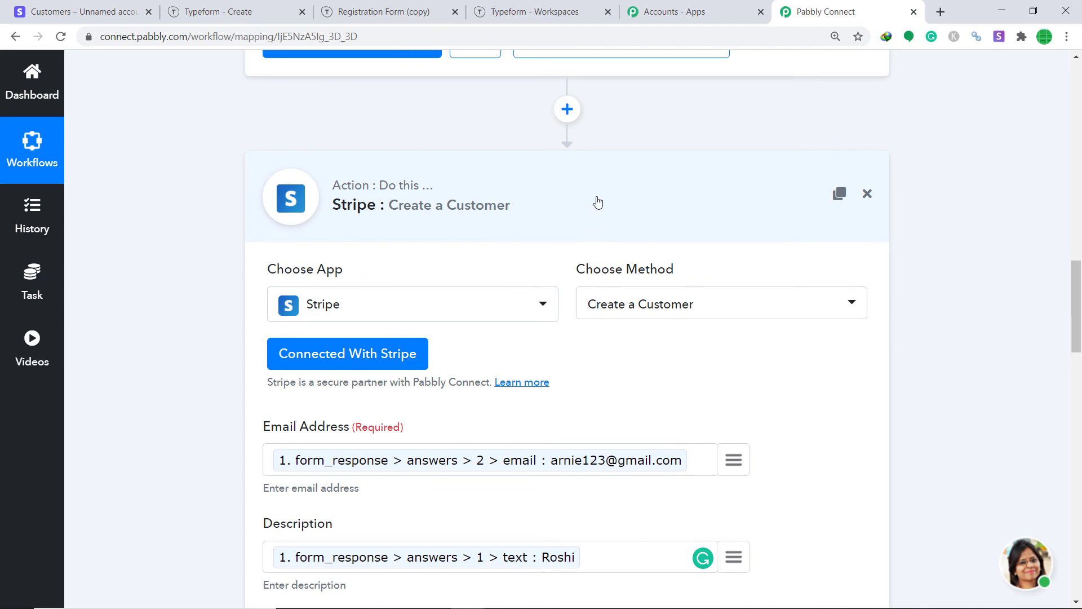
pyautogui.click(579, 241)
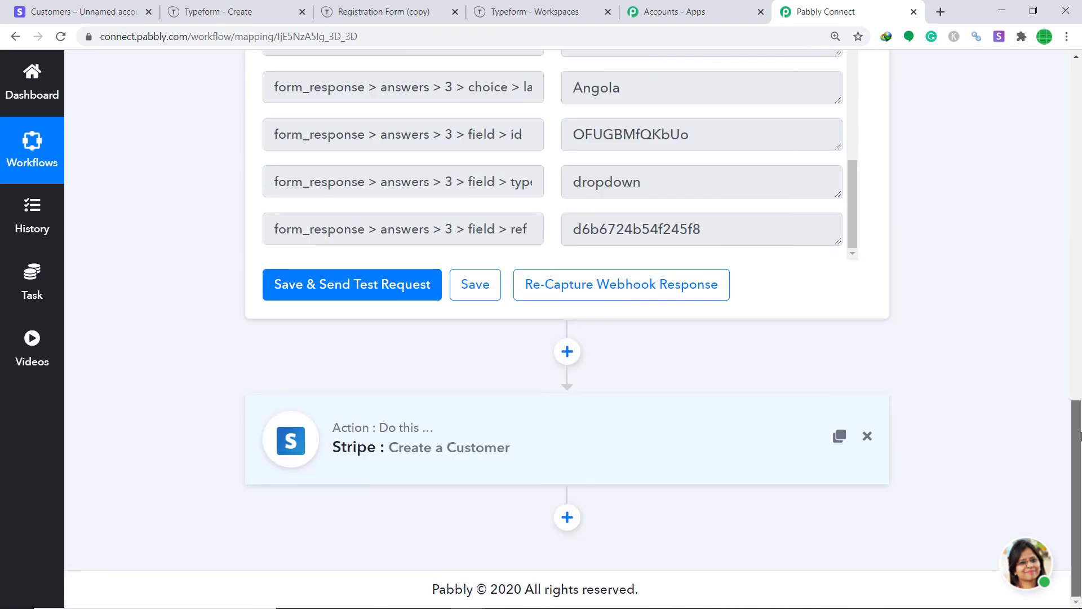
pyautogui.scroll(10, 543, 180)
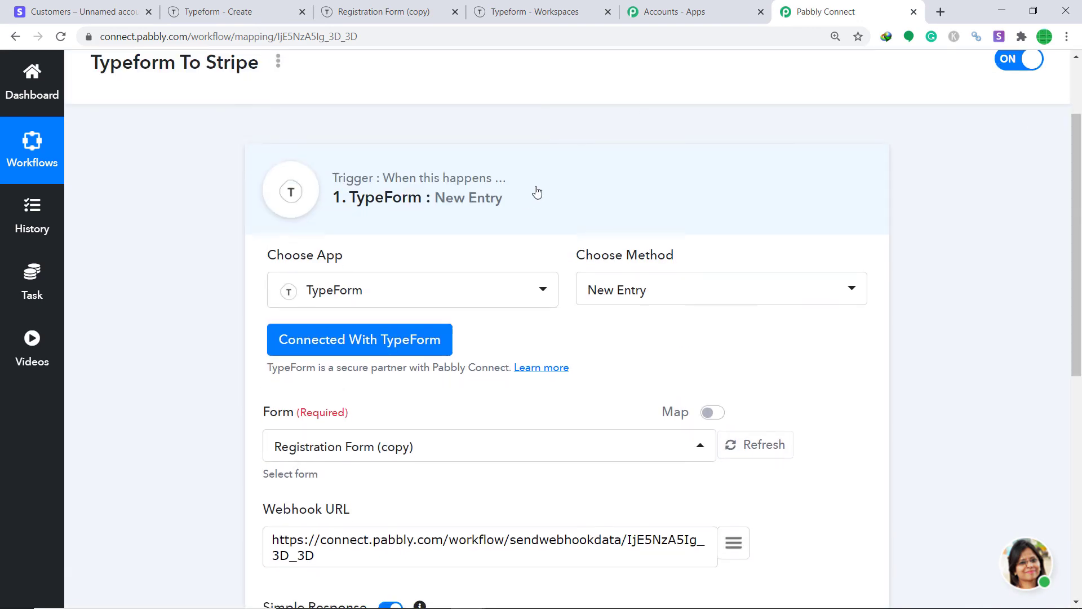
pyautogui.click(540, 186)
pyautogui.scroll(2, 1077, 166)
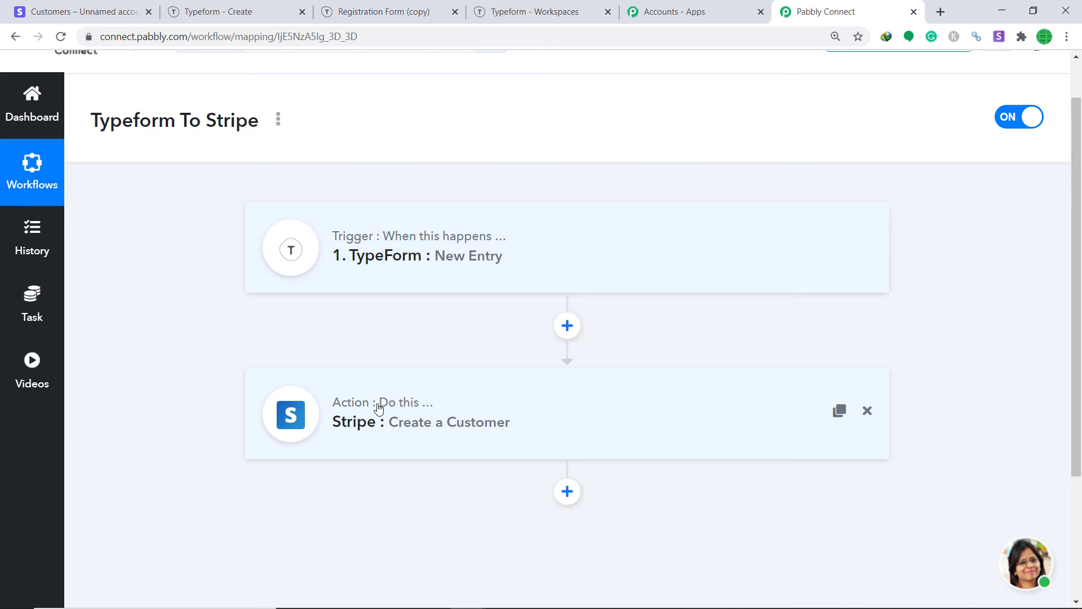
pyautogui.click(254, 12)
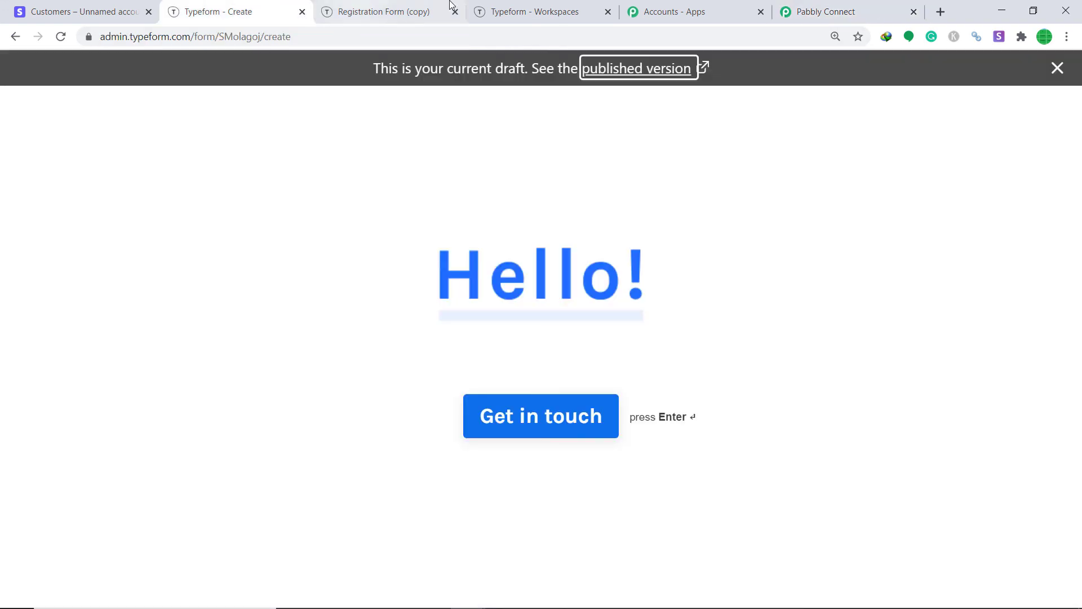
# On the published form, enter a first name, last name and email address.
pyautogui.click(623, 71)
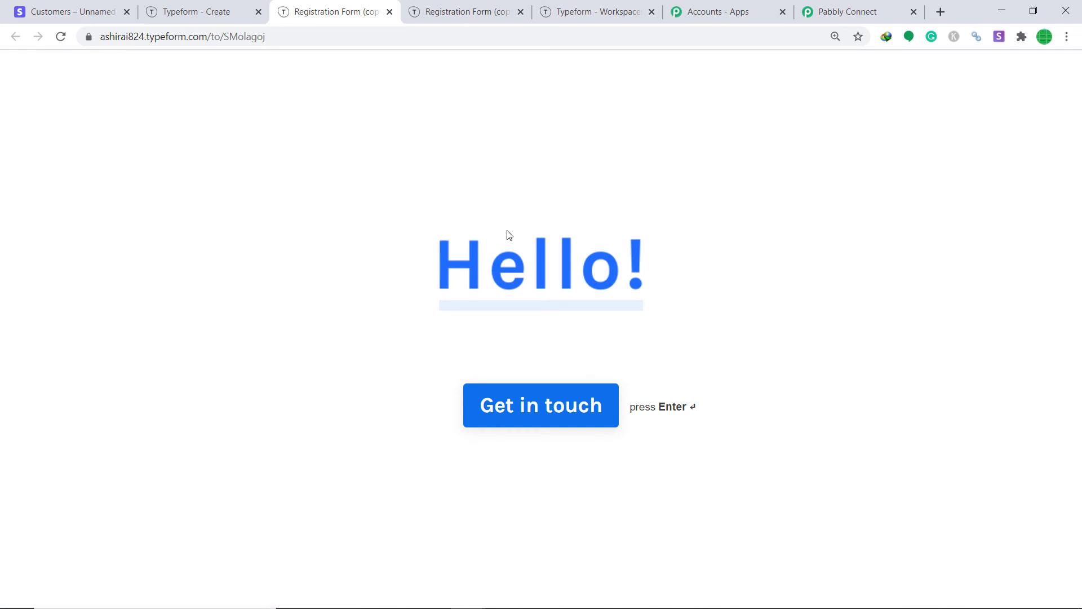
pyautogui.click(543, 398)
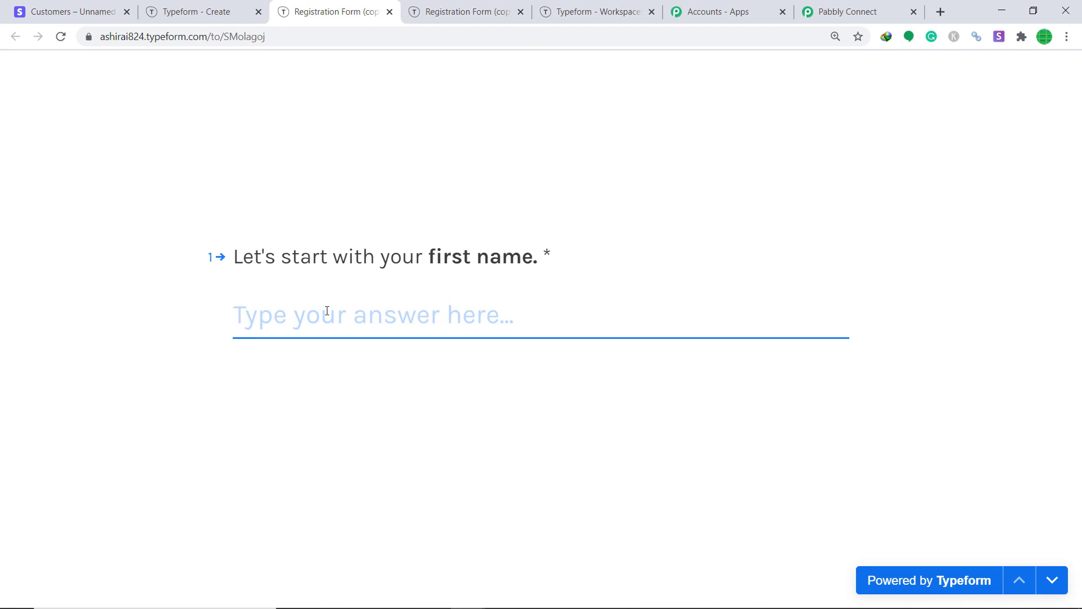
pyautogui.write('Clarkie')
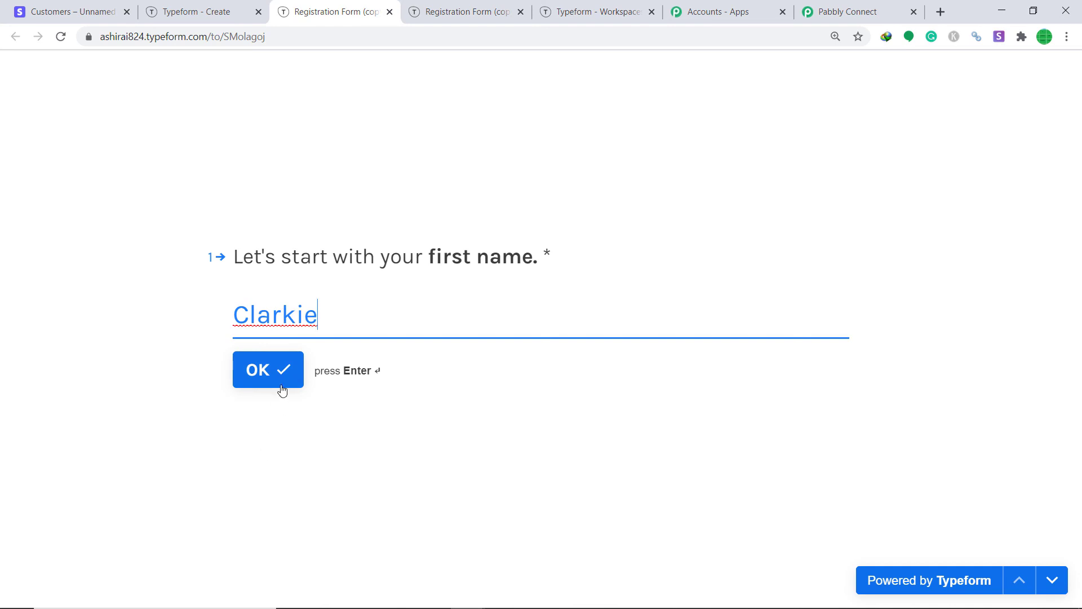
pyautogui.click(282, 385)
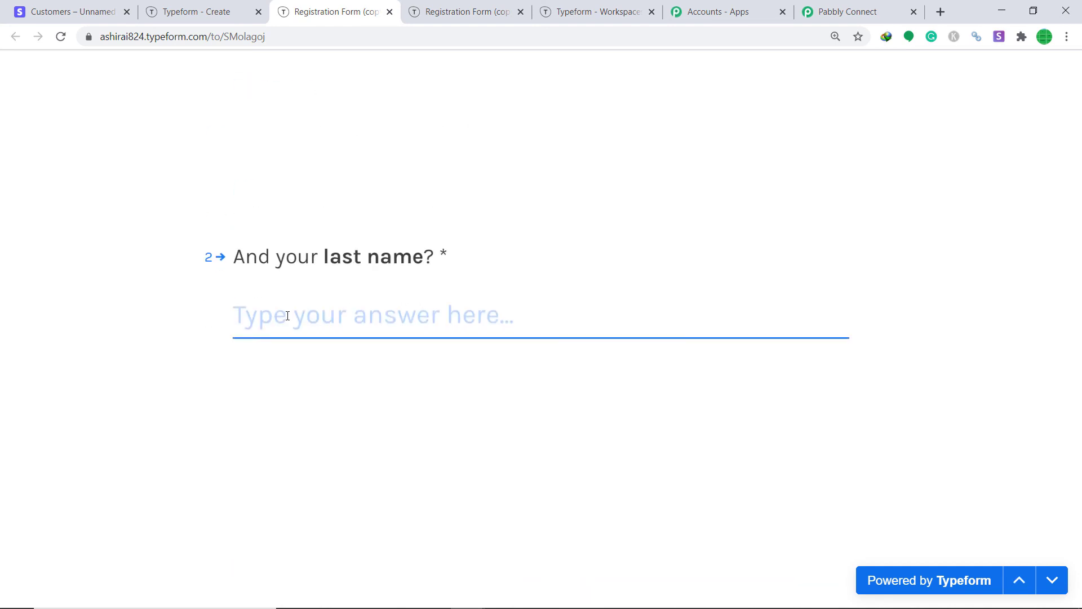
pyautogui.write('Kenty')
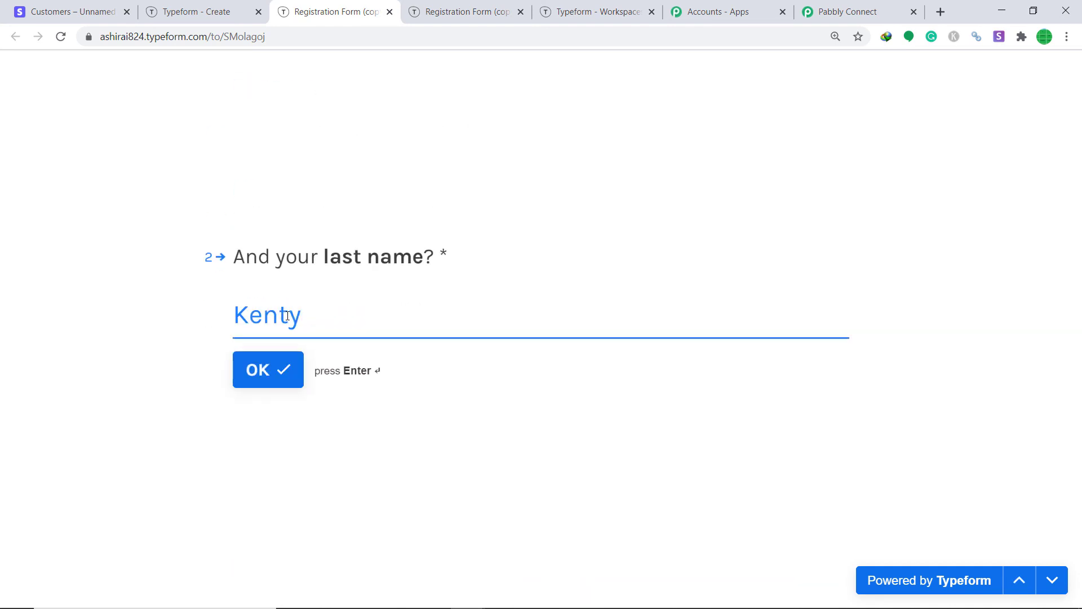
pyautogui.click(289, 358)
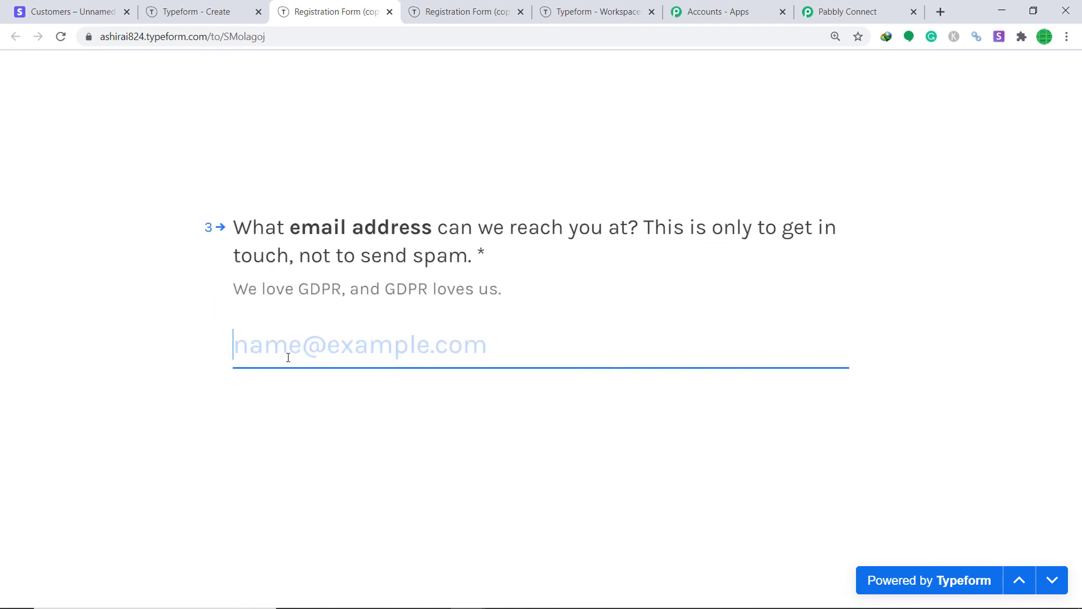
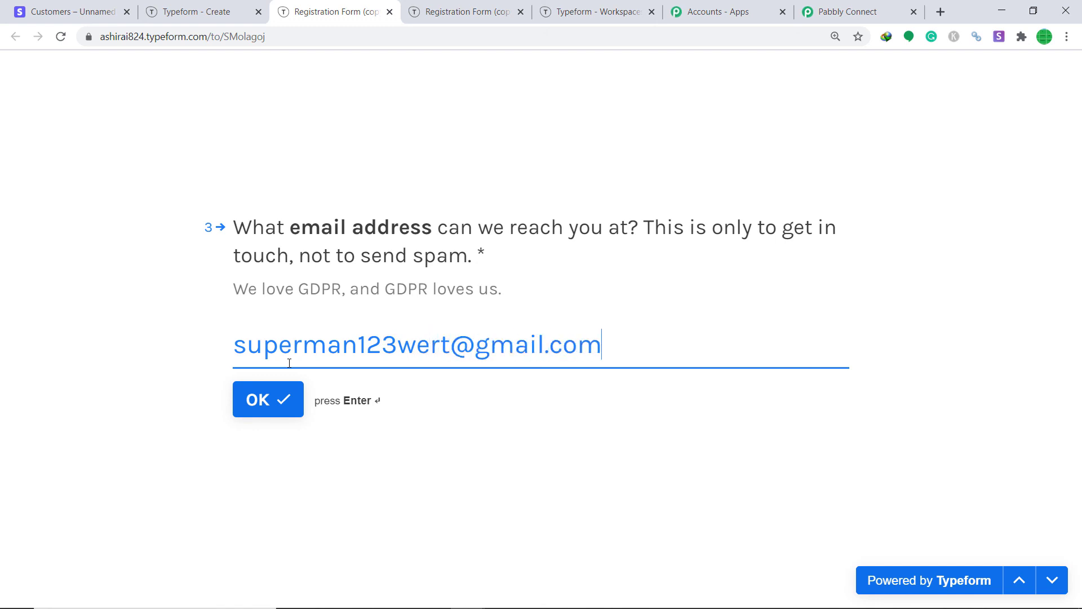
pyautogui.click(260, 396)
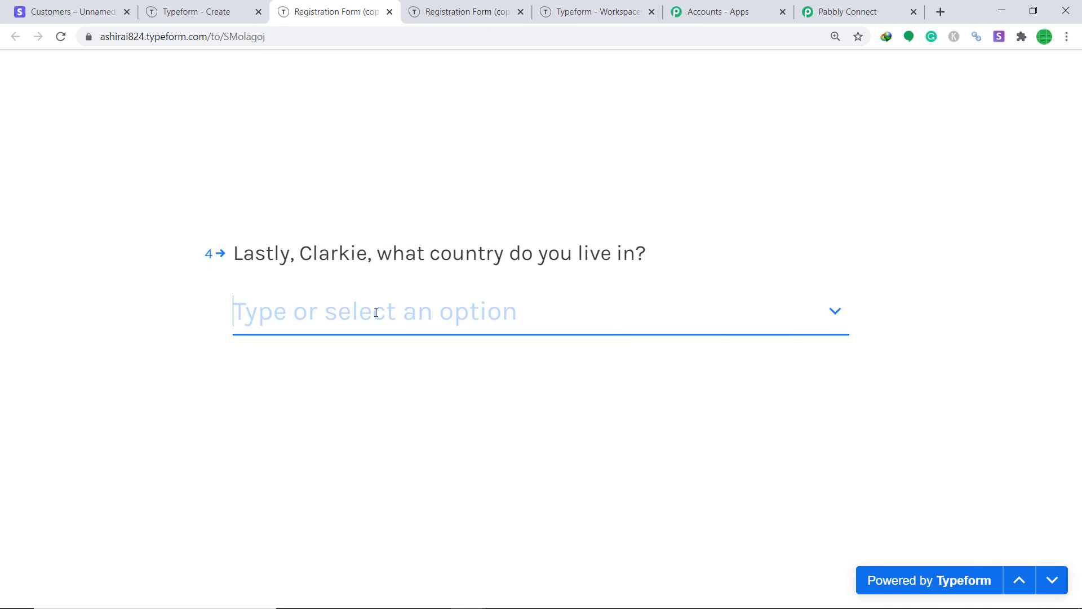
# Choose Bangladesh as the country, submit the form, and reload Stripe's Customers list.
pyautogui.click(376, 313)
pyautogui.scroll(-5, 327, 462)
pyautogui.click(292, 479)
pyautogui.click(266, 385)
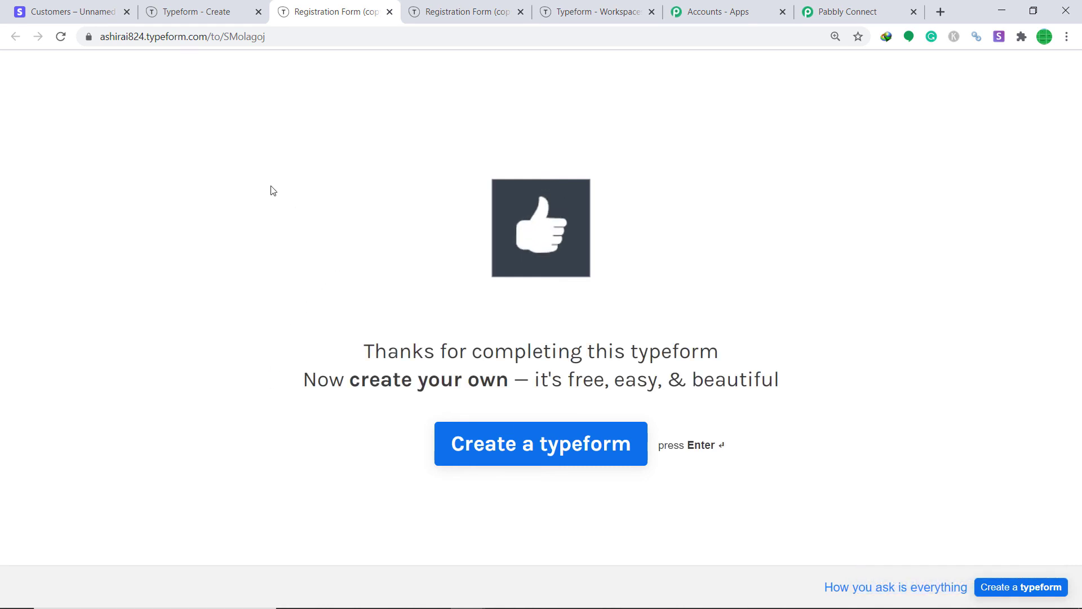
pyautogui.click(96, 8)
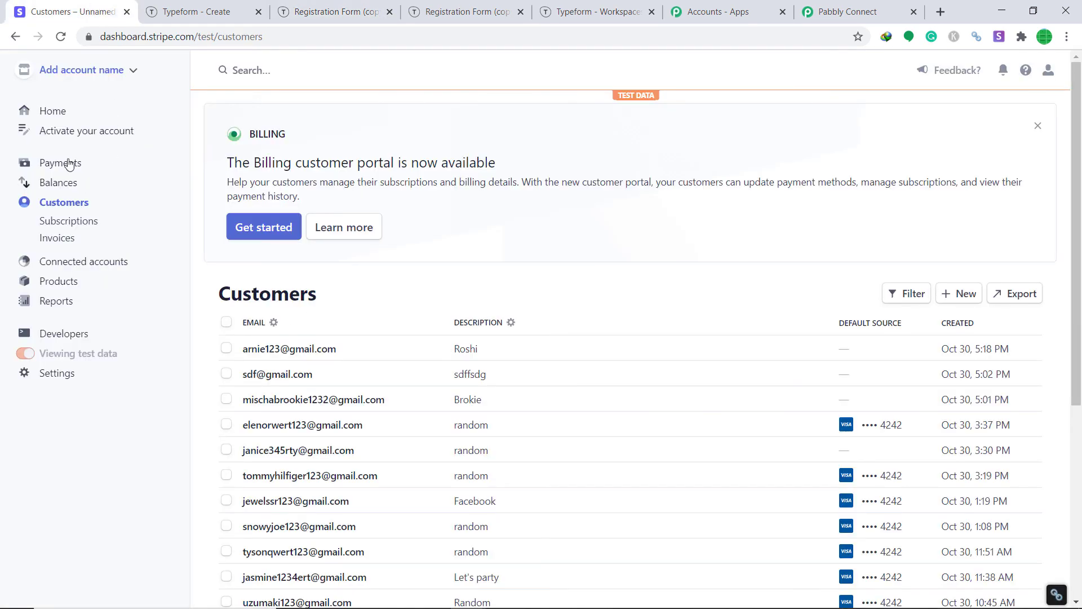
pyautogui.click(62, 37)
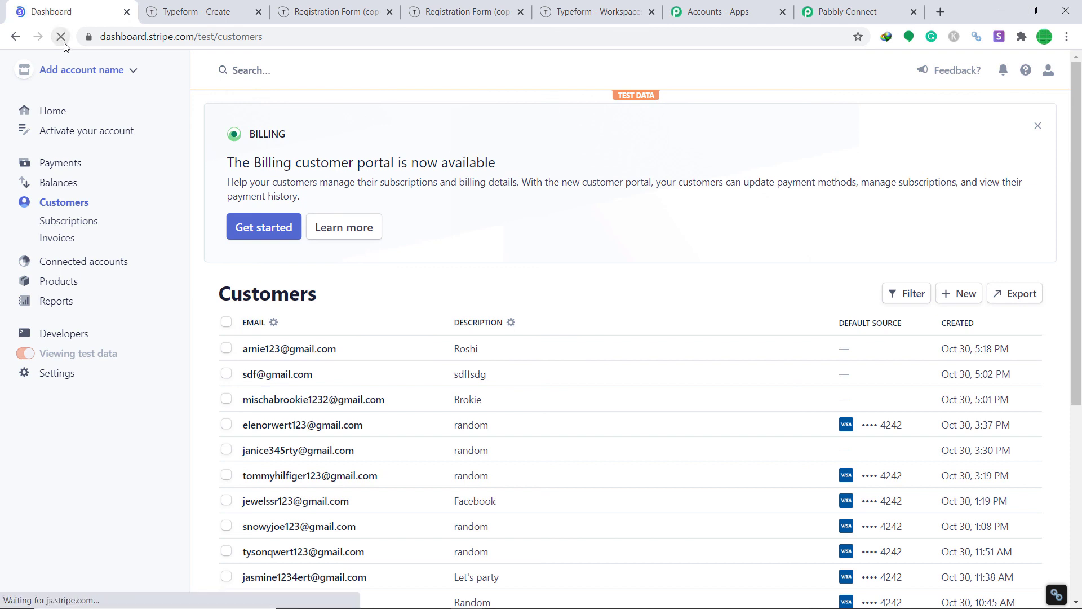